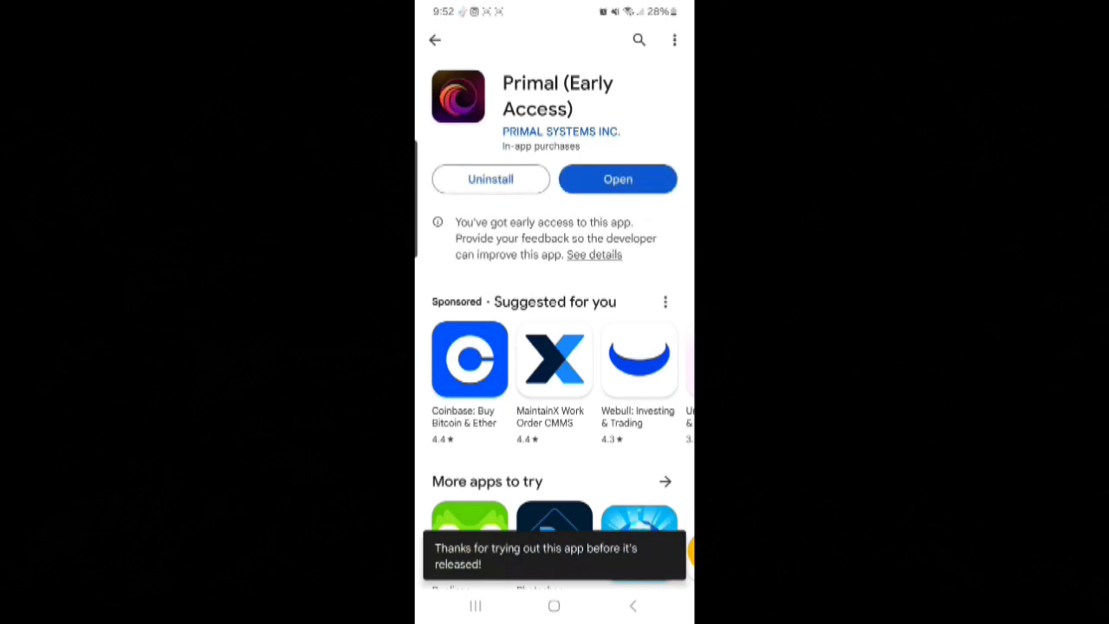
Step: Launch the newly installed Primal (Early Access) app to its welcome screen
{"action": "left_click", "coordinate": [617, 178]}
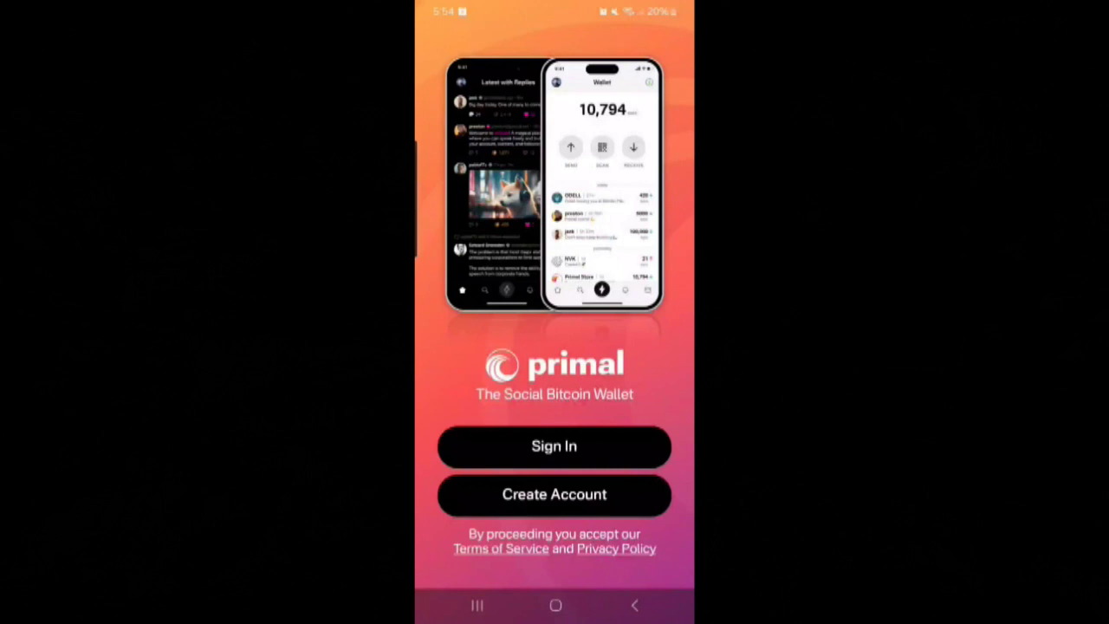
Step: Start a new account, enter the display name 'Delinquents Gully', and move to About You
{"action": "left_click", "coordinate": [555, 494]}
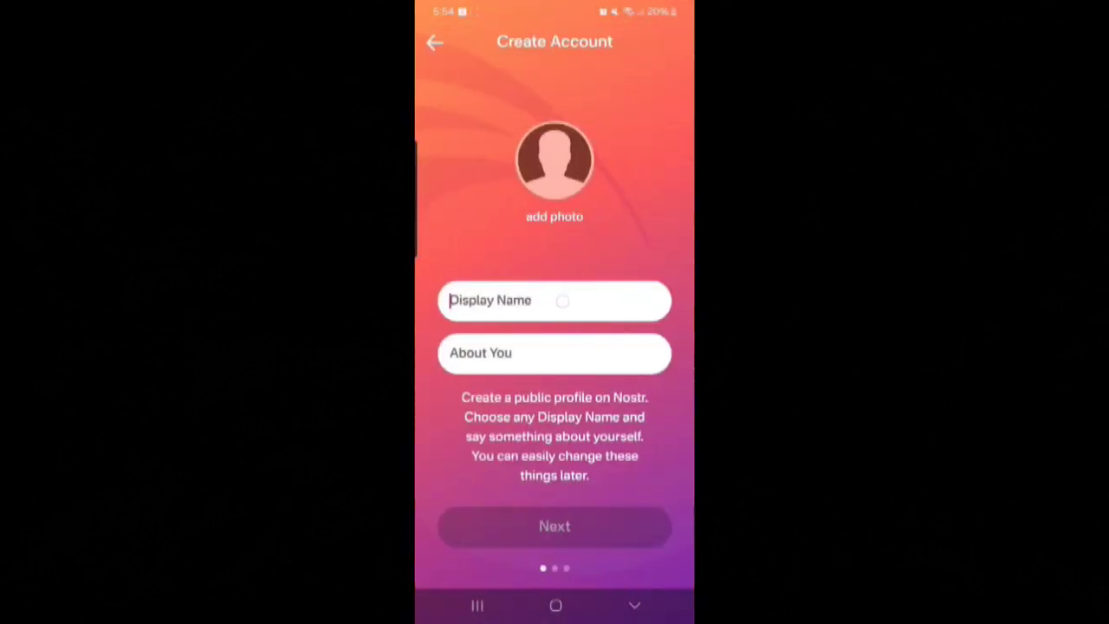
{"action": "left_click", "coordinate": [554, 300]}
{"action": "type", "text": "DE"}
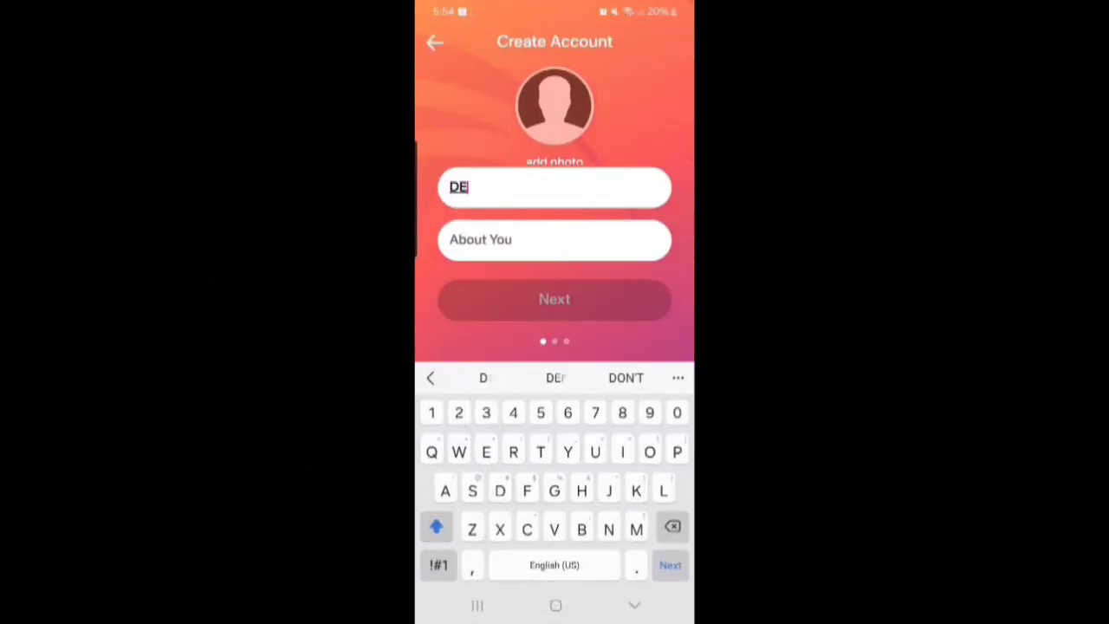
{"action": "key", "text": "BackSpace"}
{"action": "type", "text": "el"}
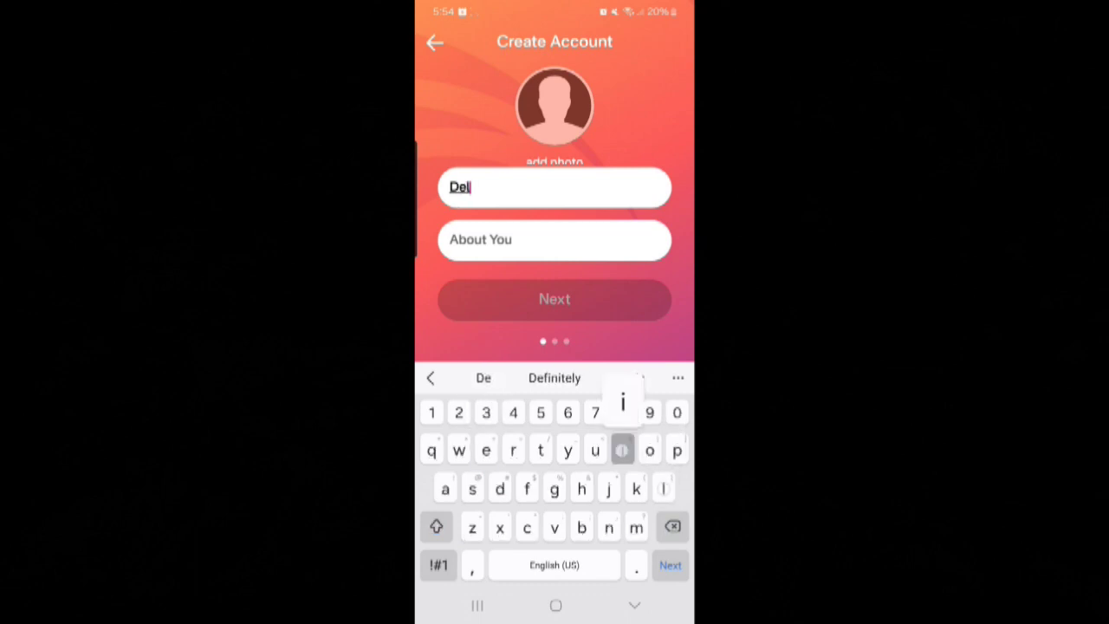
{"action": "type", "text": "in"}
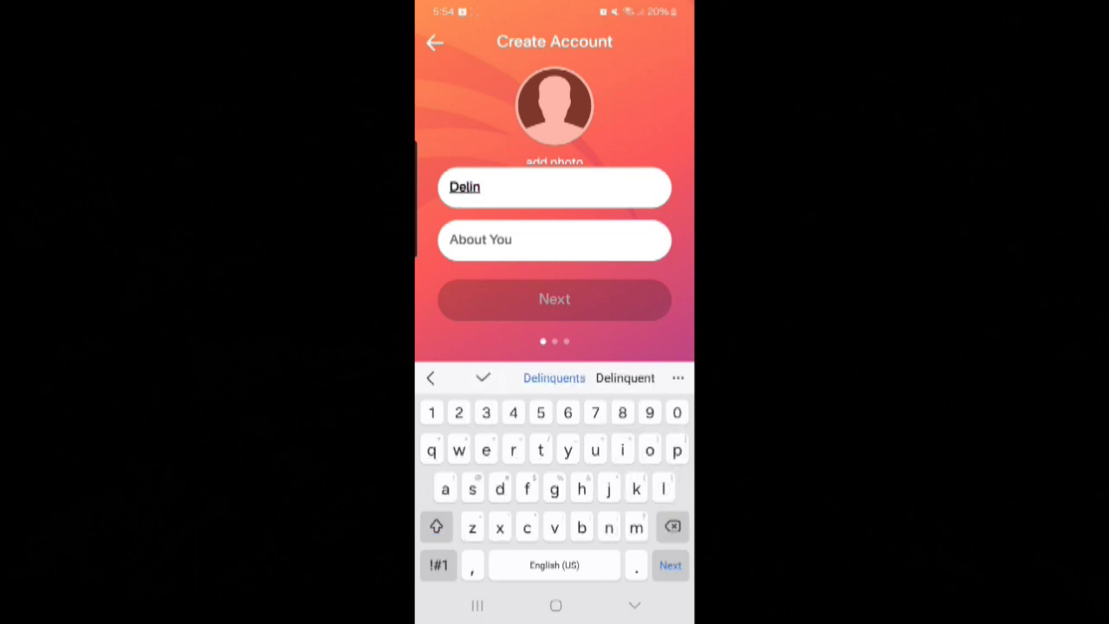
{"action": "left_click", "coordinate": [554, 378]}
{"action": "left_click", "coordinate": [436, 526]}
{"action": "left_click", "coordinate": [555, 488]}
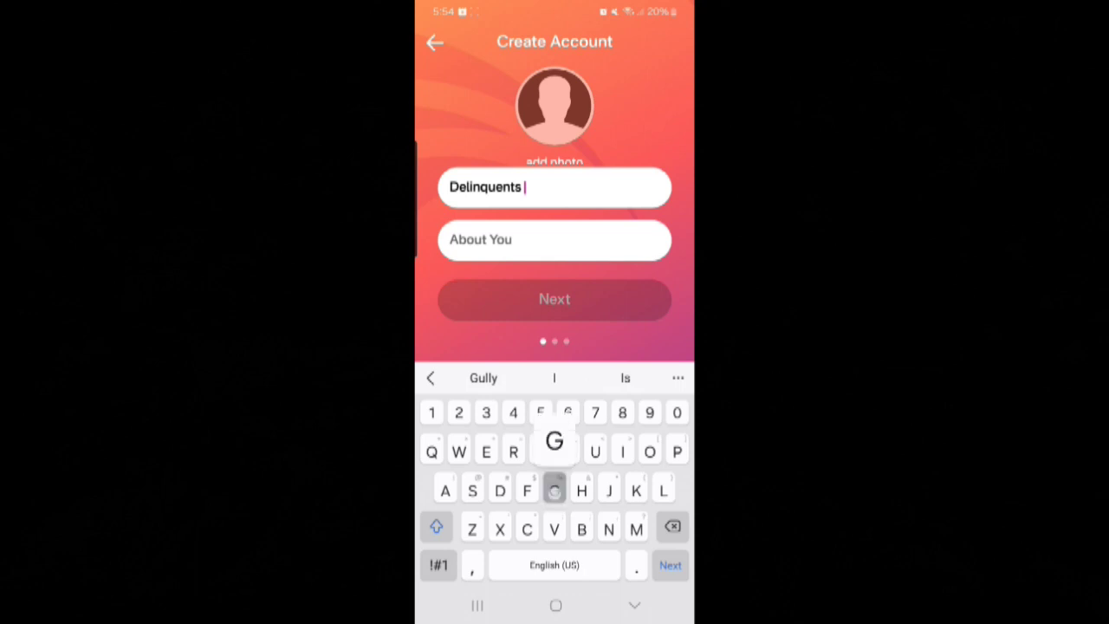
{"action": "type", "text": "Gully"}
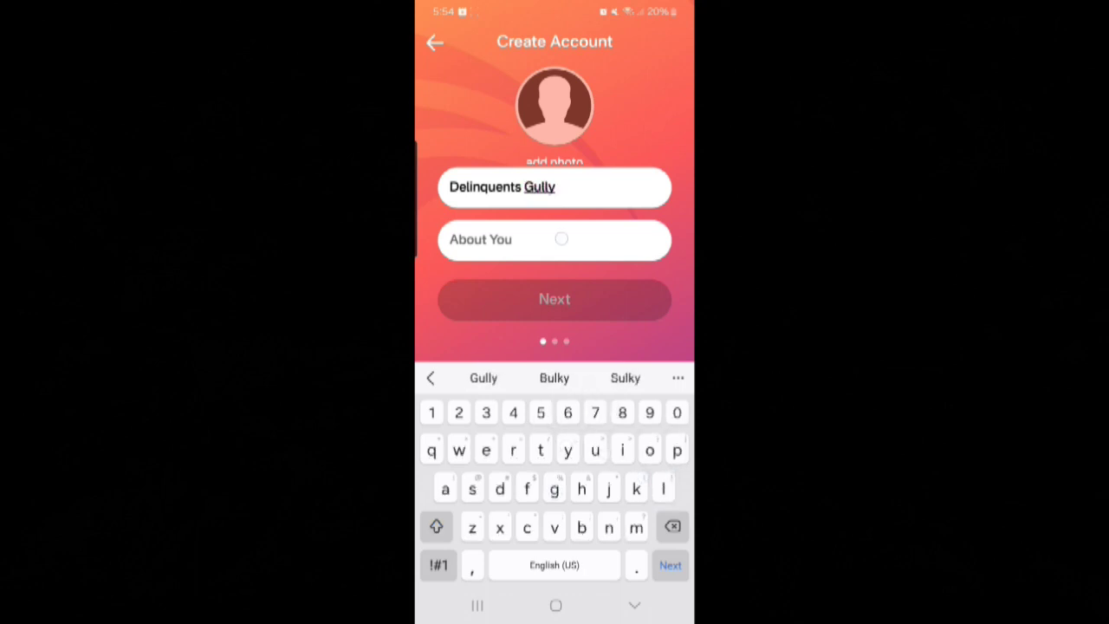
{"action": "left_click", "coordinate": [561, 239]}
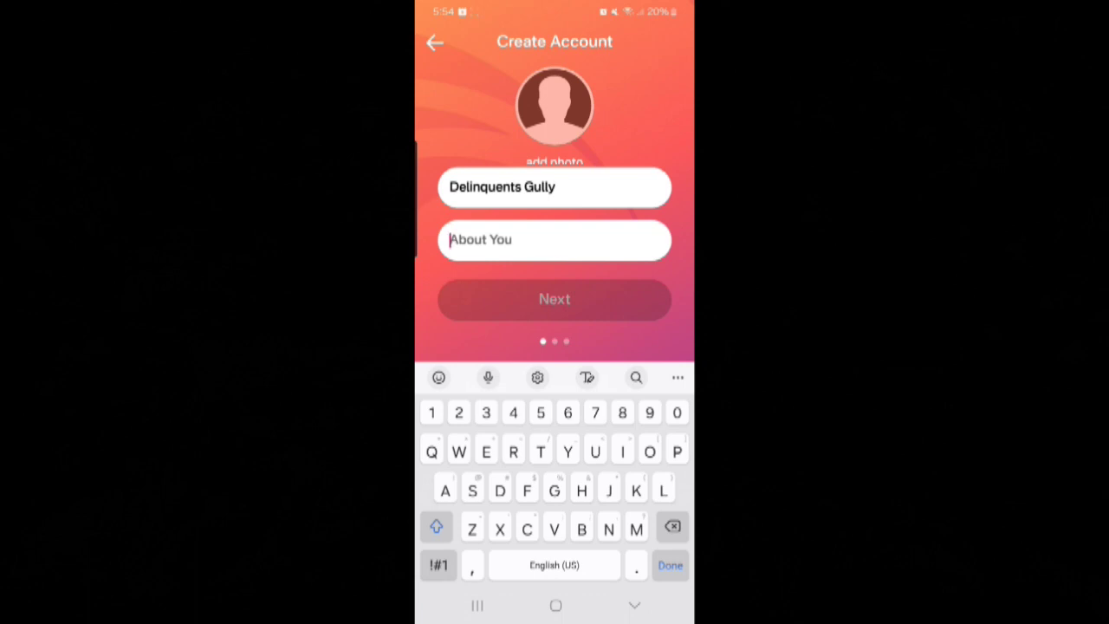
{"action": "type", "text": "I will "}
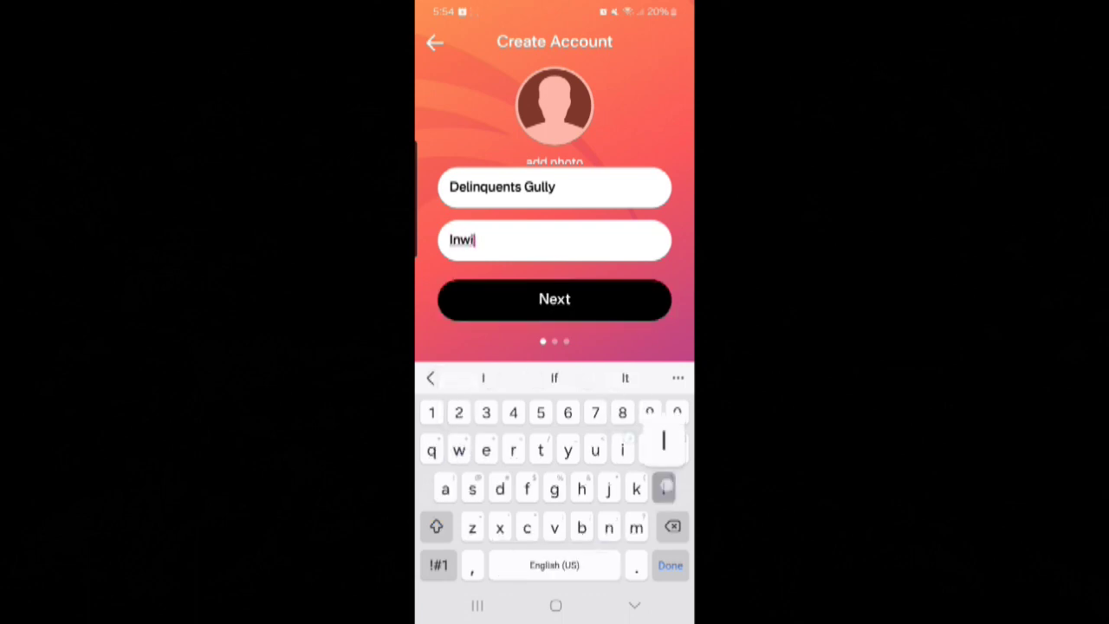
{"action": "type", "text": "d"}
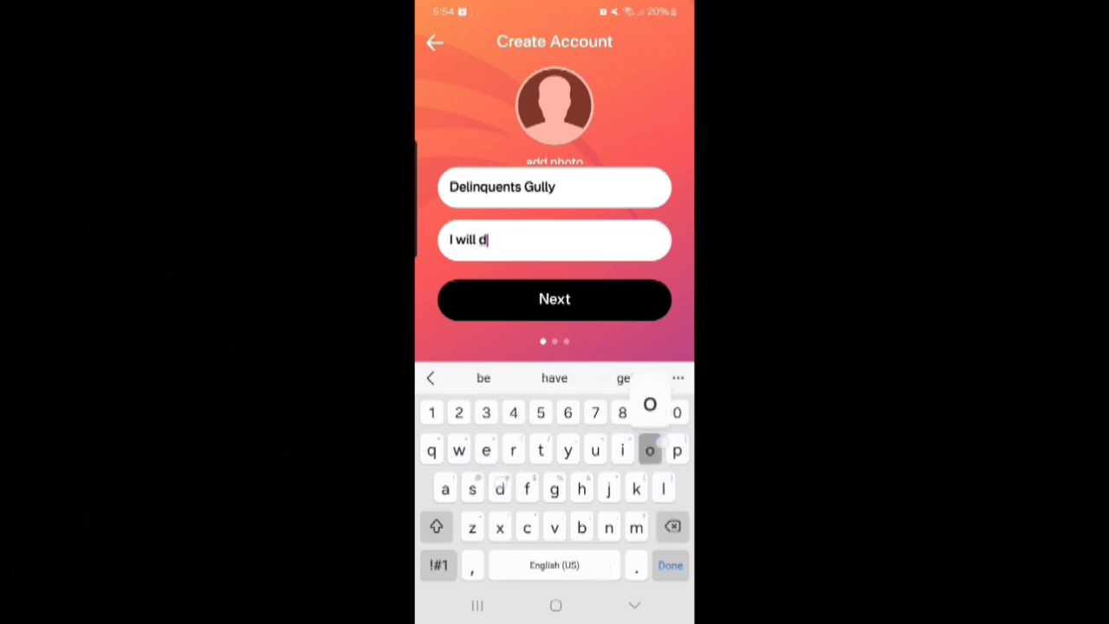
{"action": "type", "text": "o this later"}
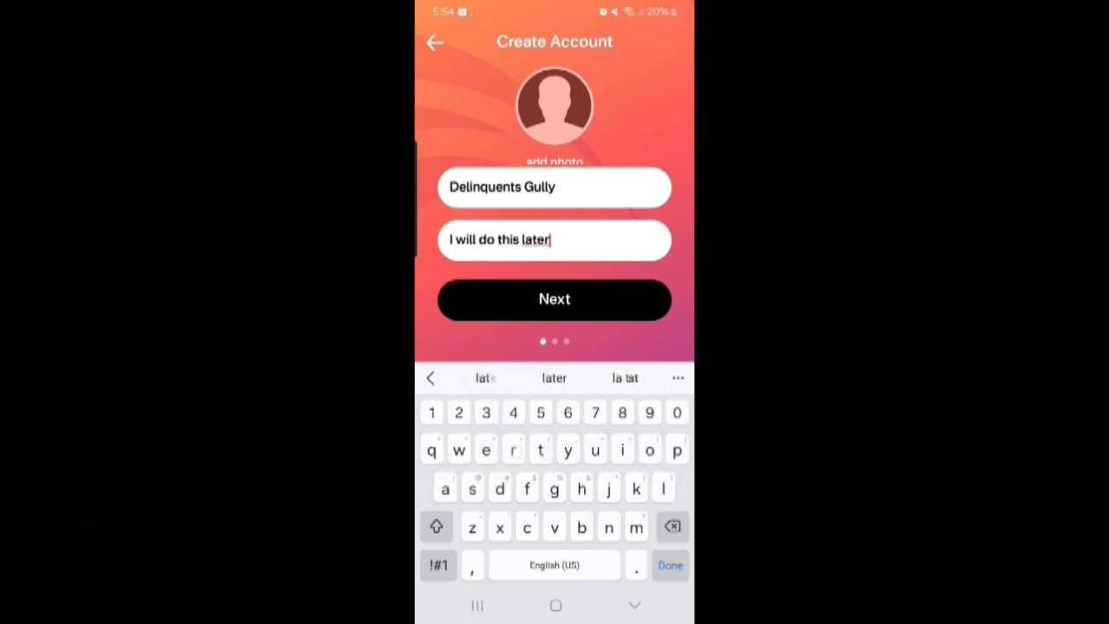
Step: Pick bitcoin as the interest, create the Nostr account, and begin wallet activation
{"action": "left_click", "coordinate": [554, 298]}
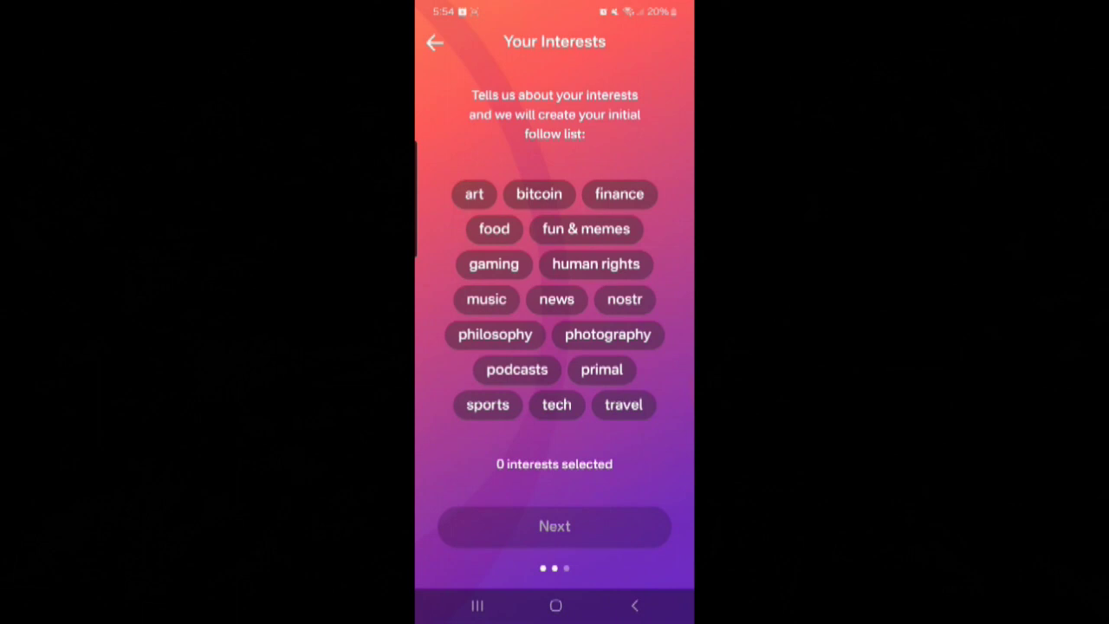
{"action": "left_click", "coordinate": [539, 193]}
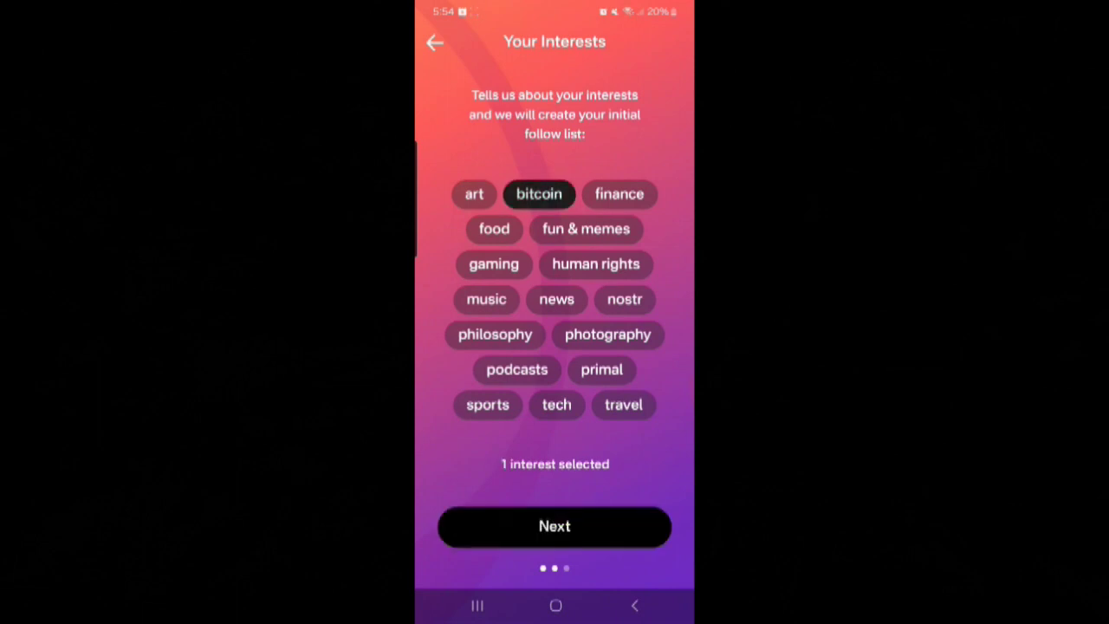
{"action": "left_click", "coordinate": [554, 526]}
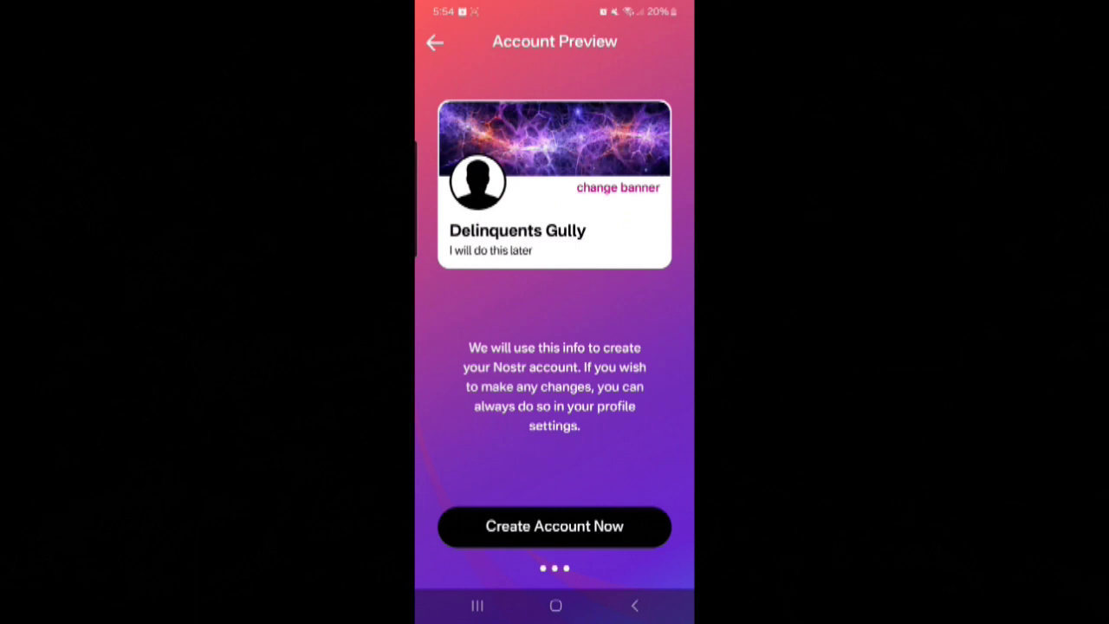
{"action": "left_click", "coordinate": [582, 530]}
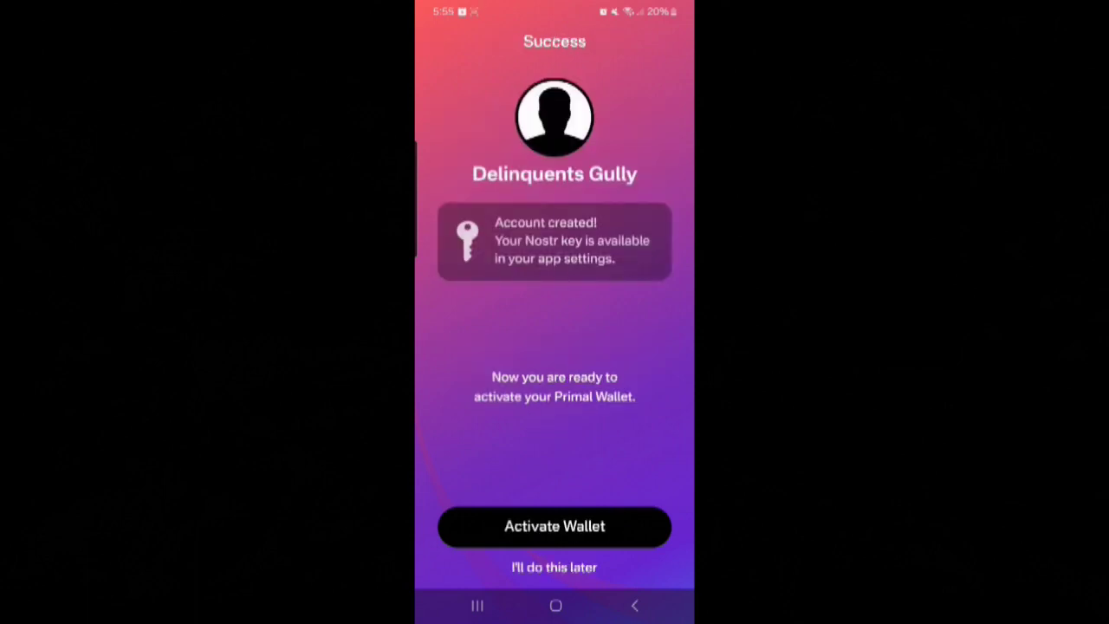
{"action": "left_click", "coordinate": [574, 530]}
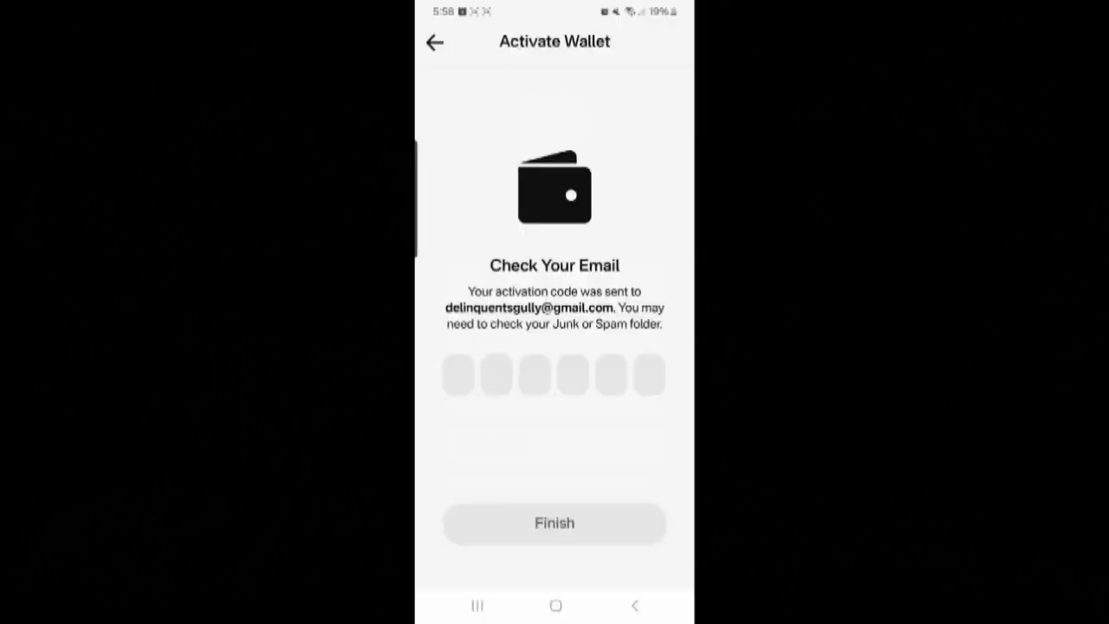
Step: Enter the emailed six-digit code, finish activation, and dismiss the Success screen
{"action": "left_click", "coordinate": [458, 374]}
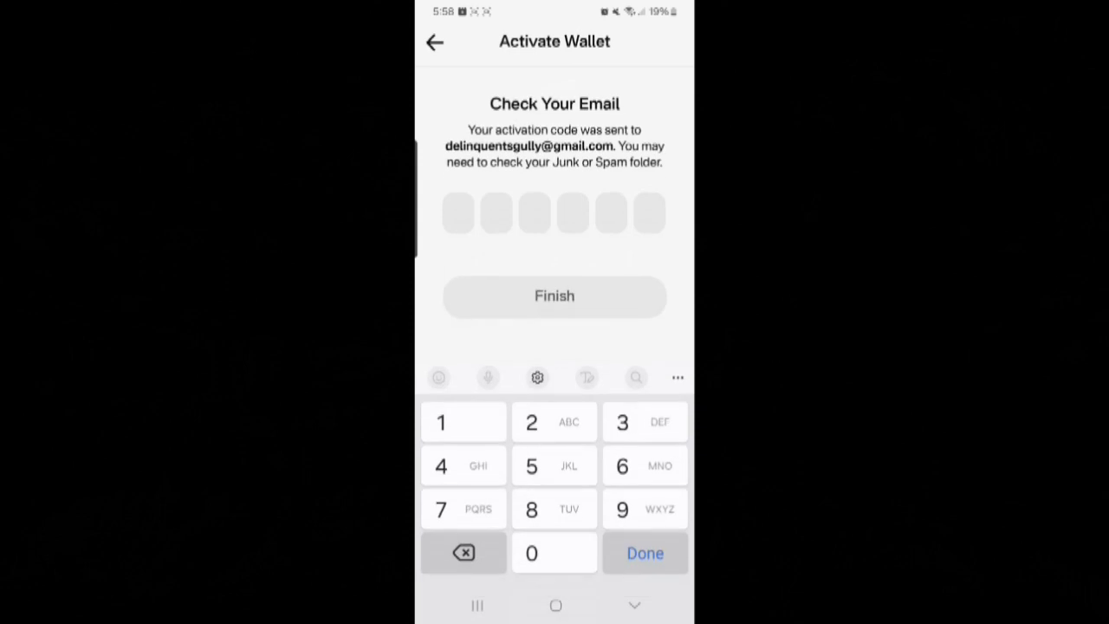
{"action": "left_click", "coordinate": [441, 465]}
{"action": "left_click", "coordinate": [441, 465]}
{"action": "left_click", "coordinate": [531, 465]}
{"action": "left_click", "coordinate": [622, 465]}
{"action": "left_click", "coordinate": [622, 509]}
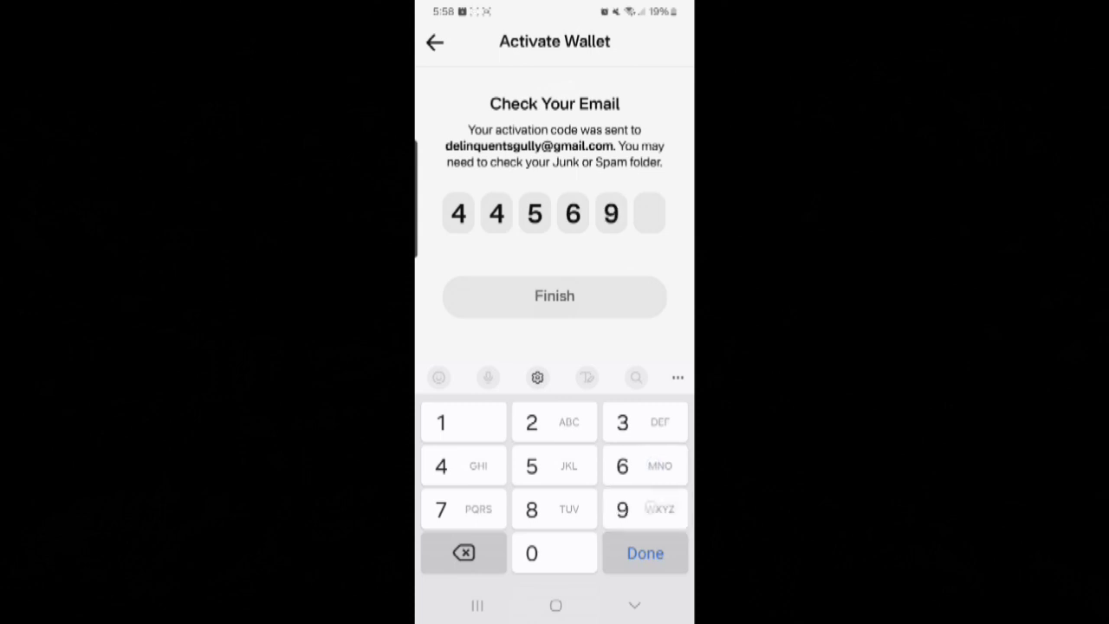
{"action": "left_click", "coordinate": [555, 296]}
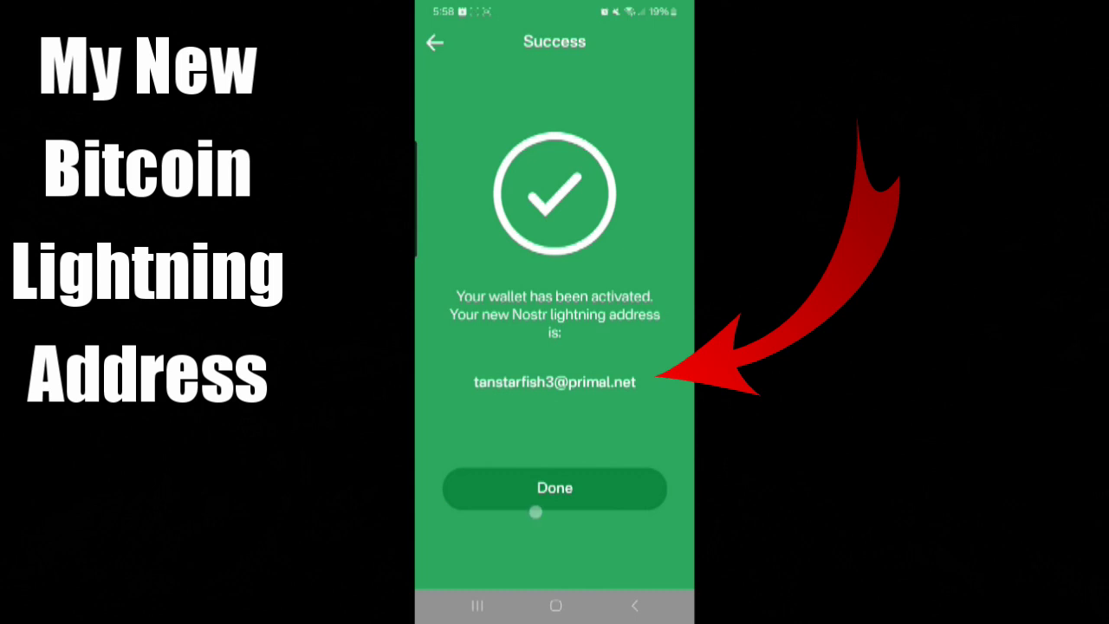
{"action": "left_click", "coordinate": [555, 487]}
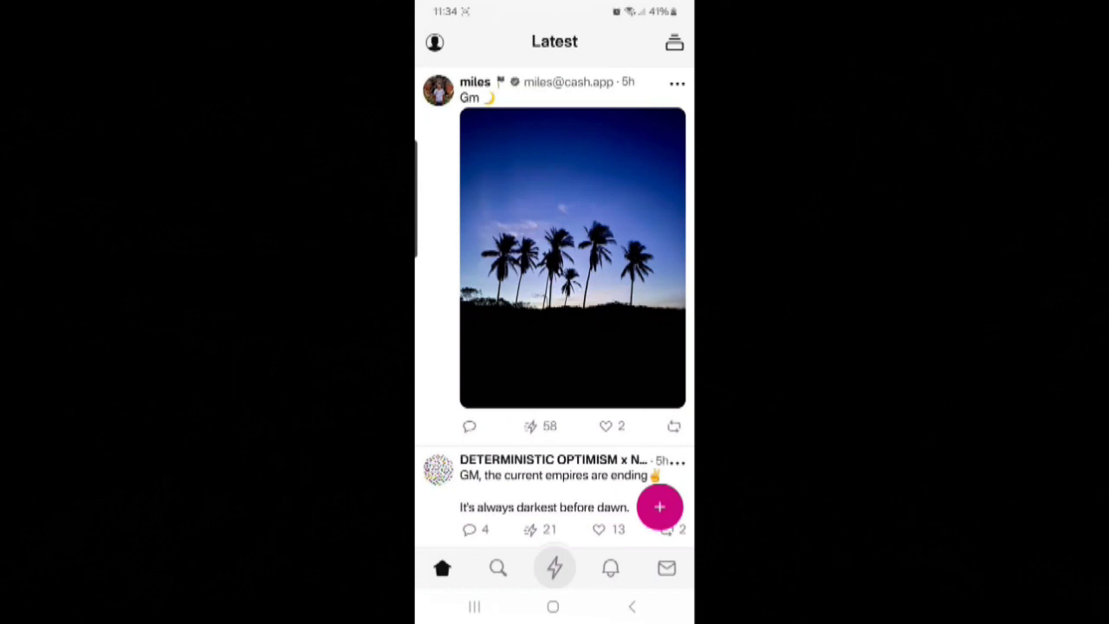
Step: Open Settings and view the account's public and private keys
{"action": "left_click", "coordinate": [434, 42]}
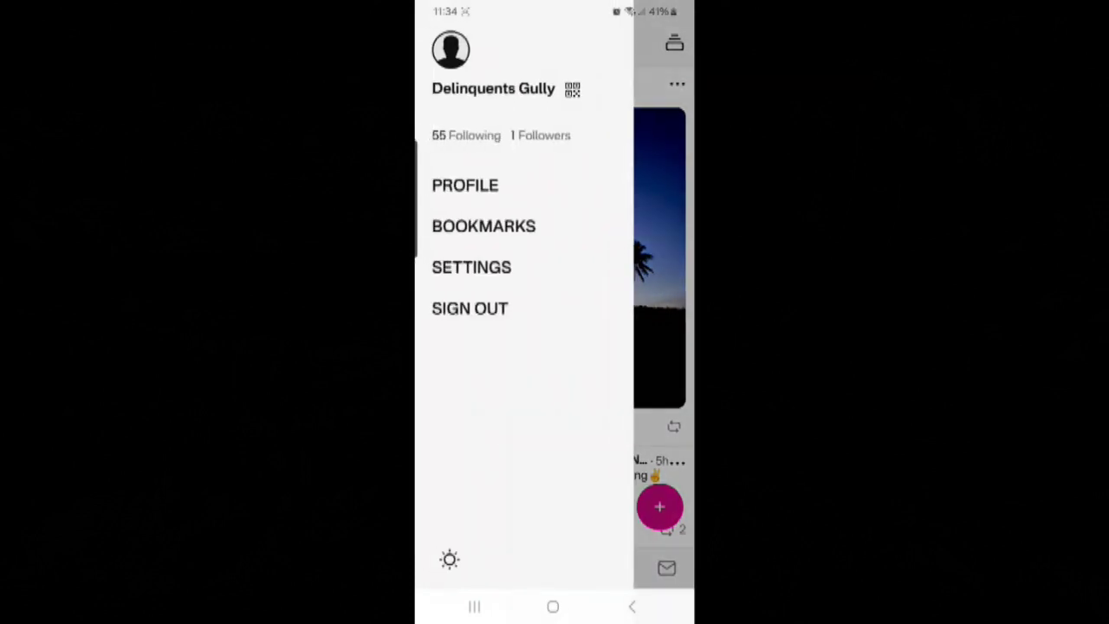
{"action": "left_click", "coordinate": [471, 267]}
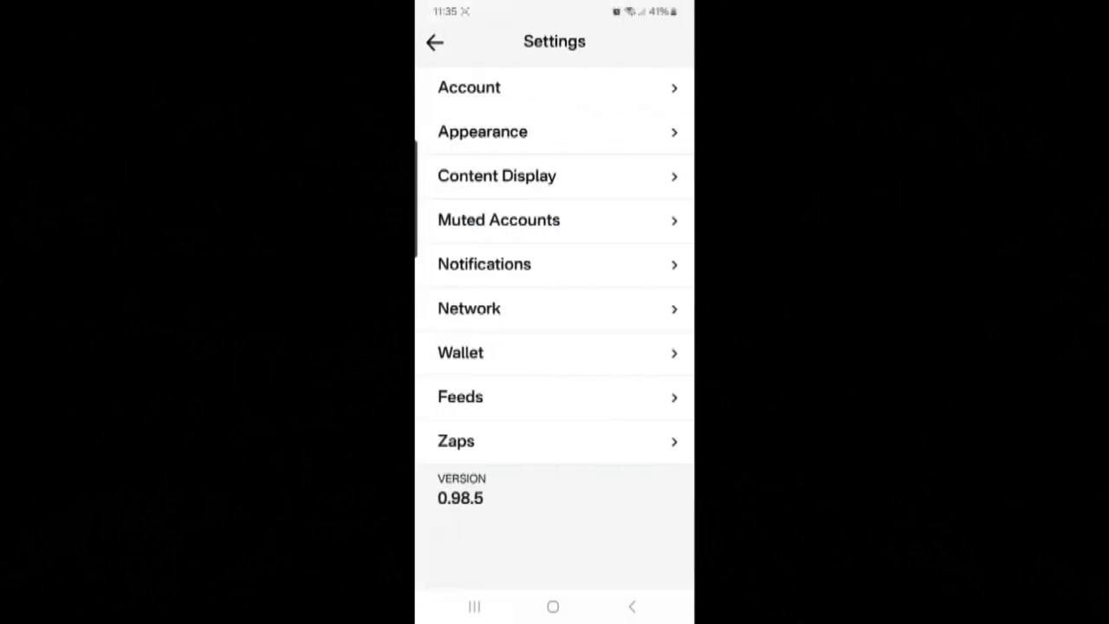
{"action": "left_click", "coordinate": [488, 86]}
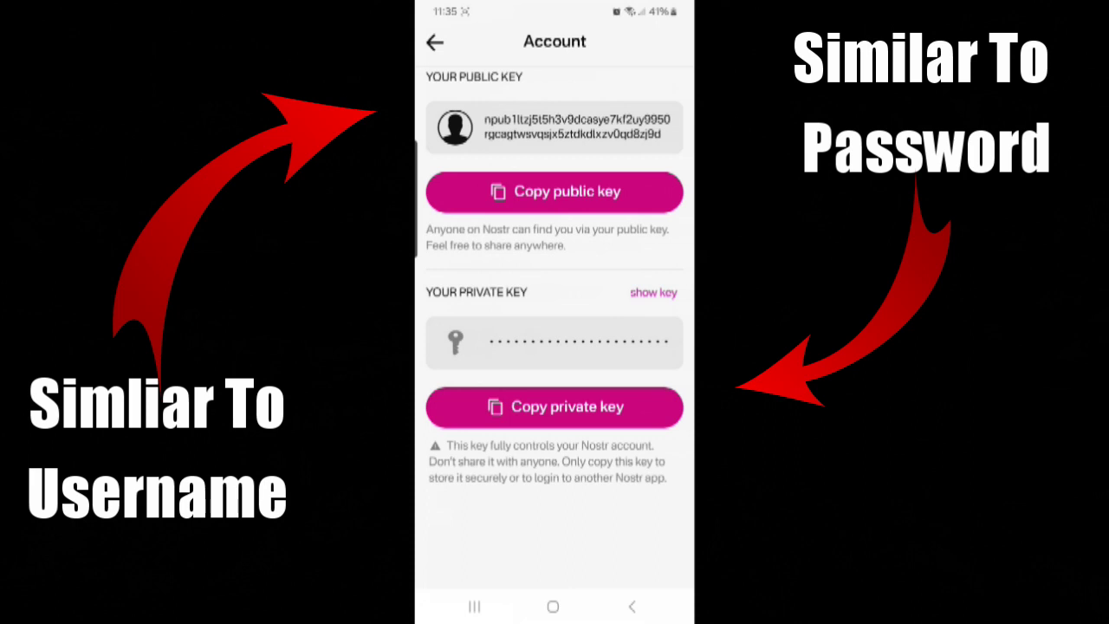
{"action": "left_click", "coordinate": [434, 42]}
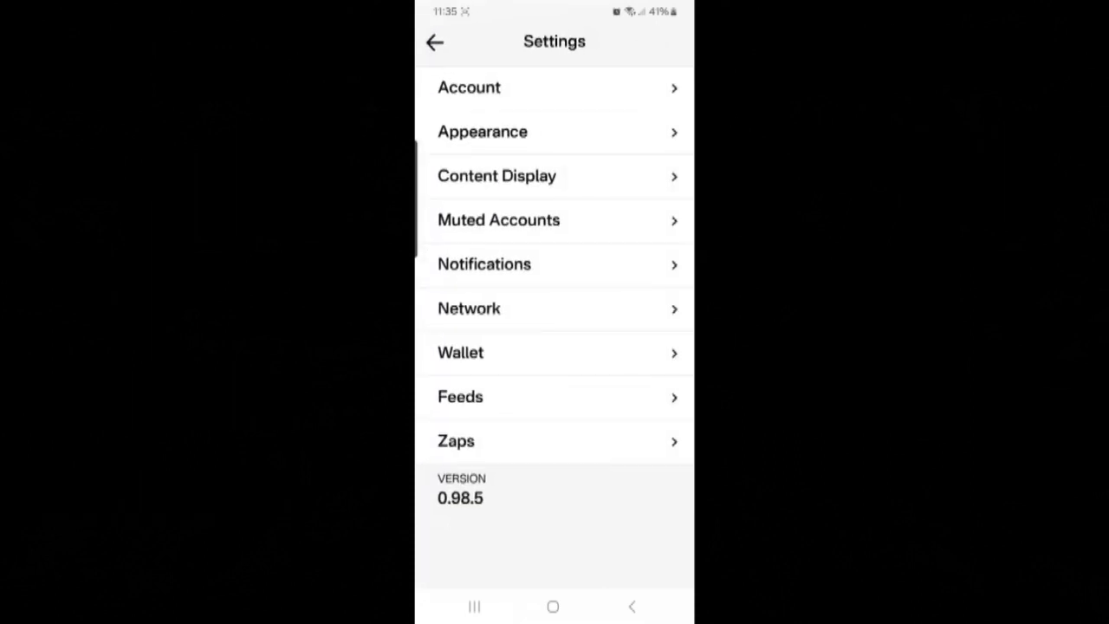
Step: View the Appearance theme options, then return to the Latest feed
{"action": "left_click", "coordinate": [555, 132]}
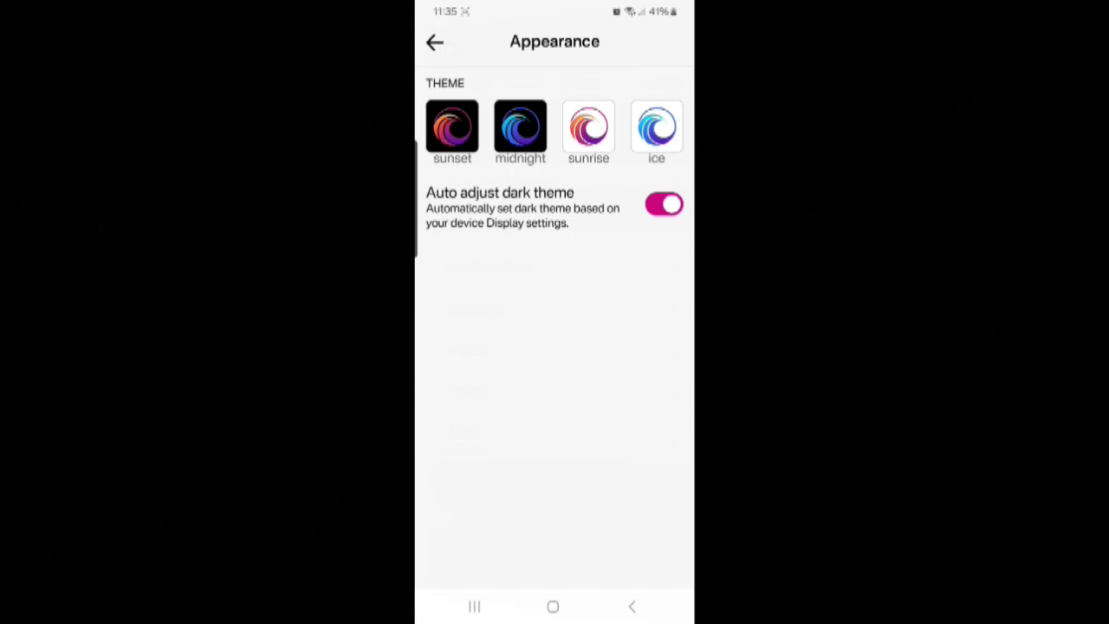
{"action": "left_click", "coordinate": [434, 41]}
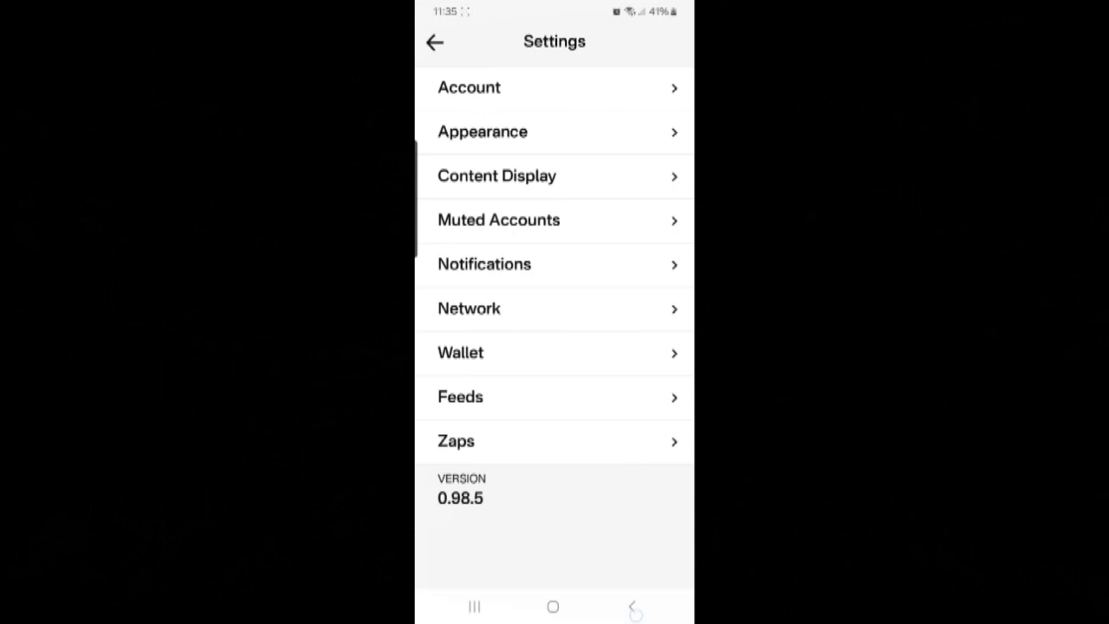
{"action": "left_click", "coordinate": [631, 606]}
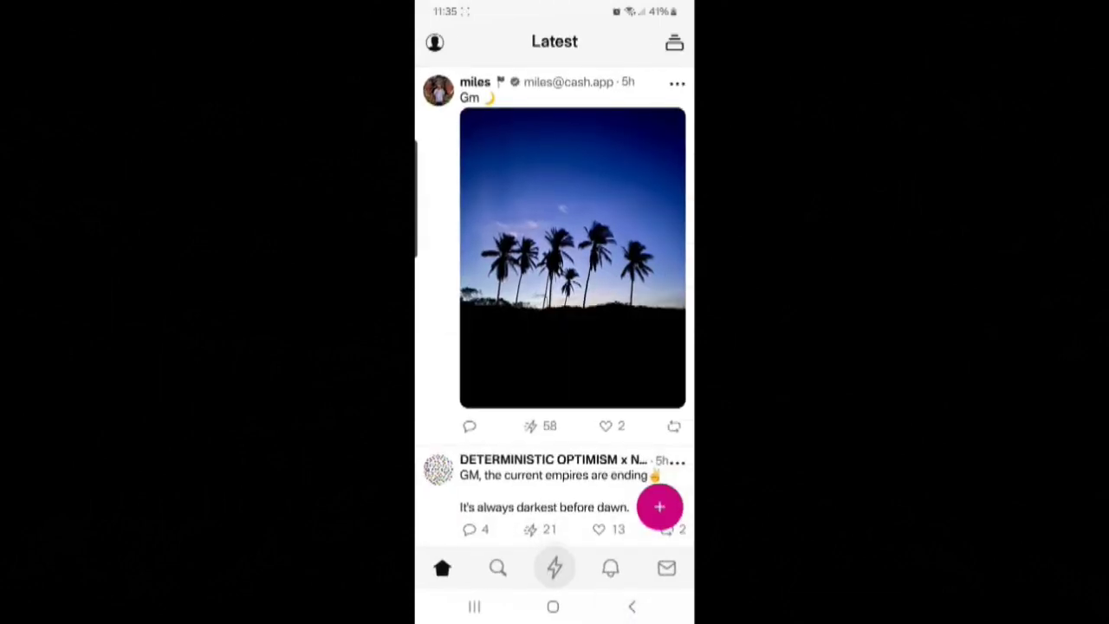
{"action": "left_click", "coordinate": [434, 41]}
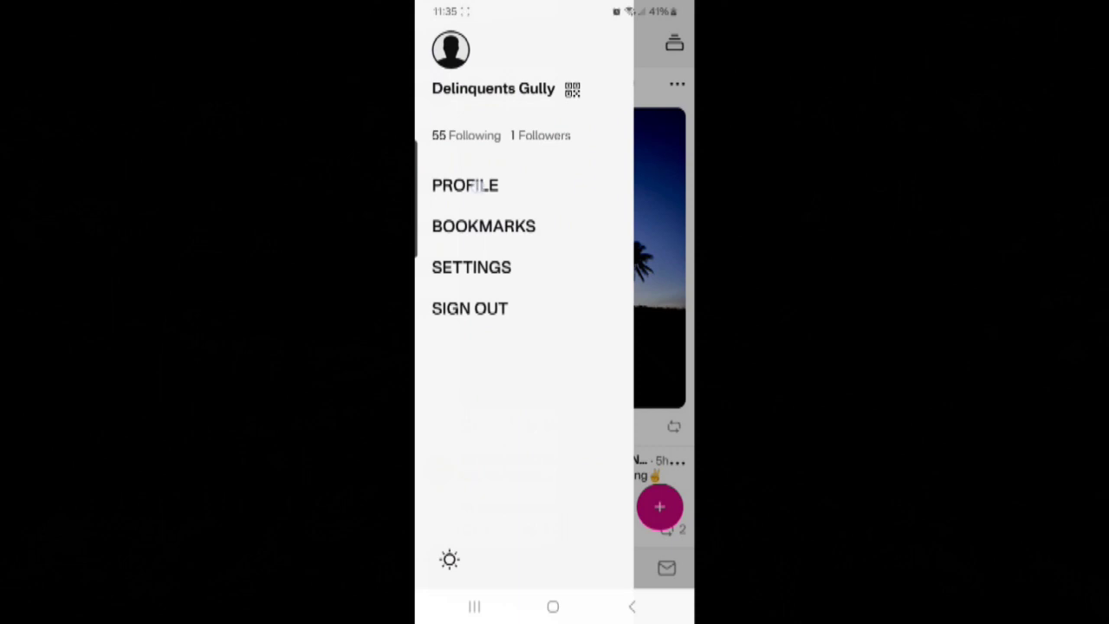
{"action": "left_click", "coordinate": [465, 185]}
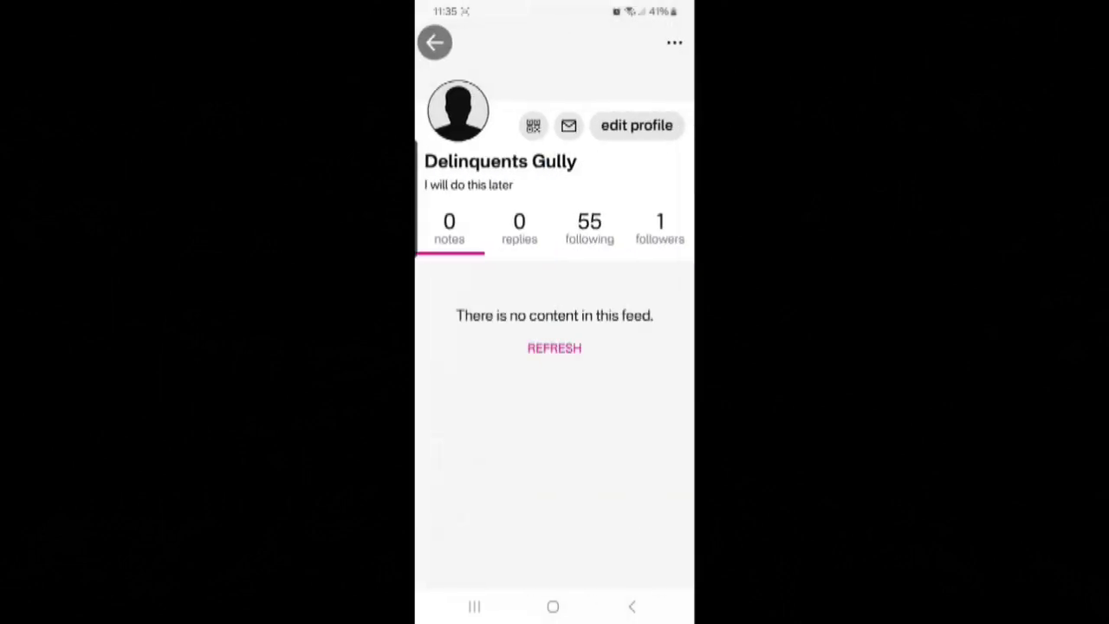
{"action": "left_click", "coordinate": [637, 125]}
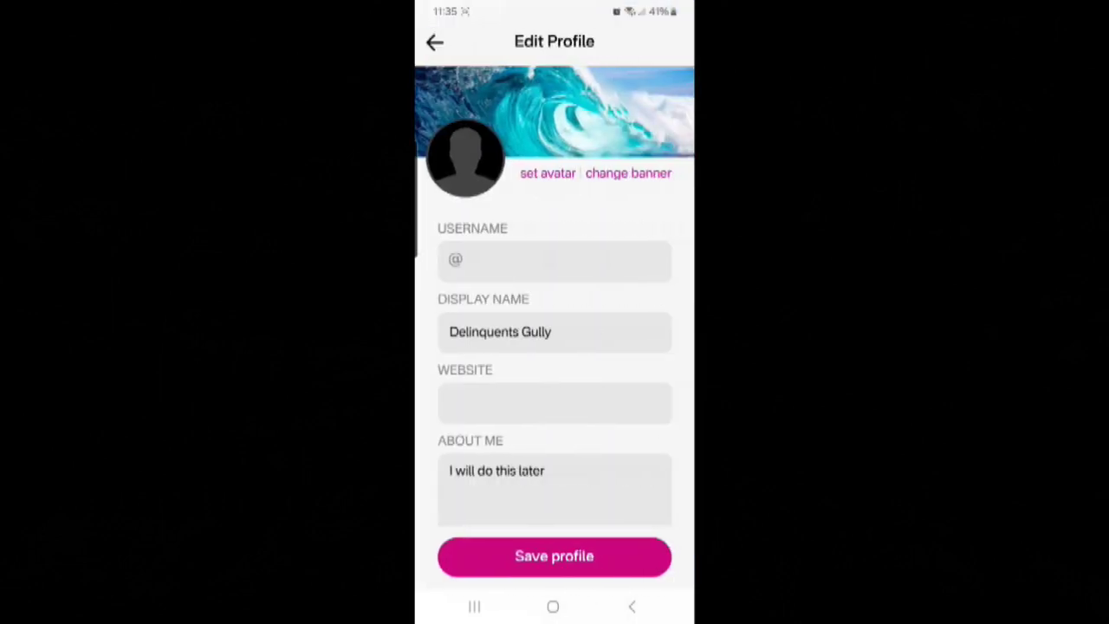
{"action": "left_click_drag", "start_coordinate": [606, 485], "coordinate": [606, 338]}
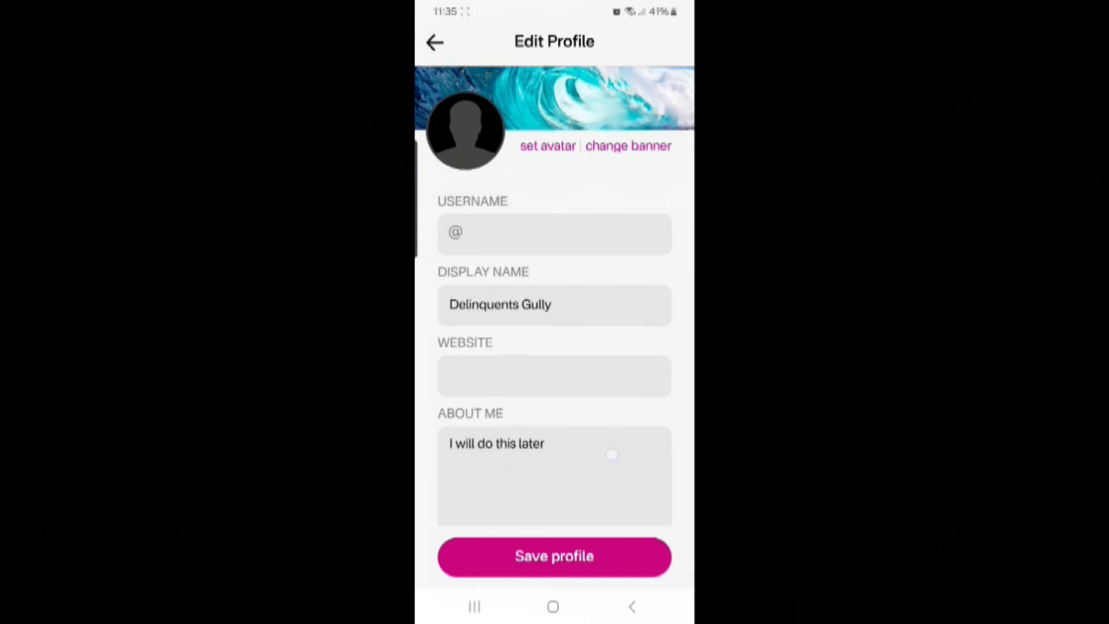
{"action": "scroll", "coordinate": [554, 346], "scroll_direction": "down", "scroll_amount": 1}
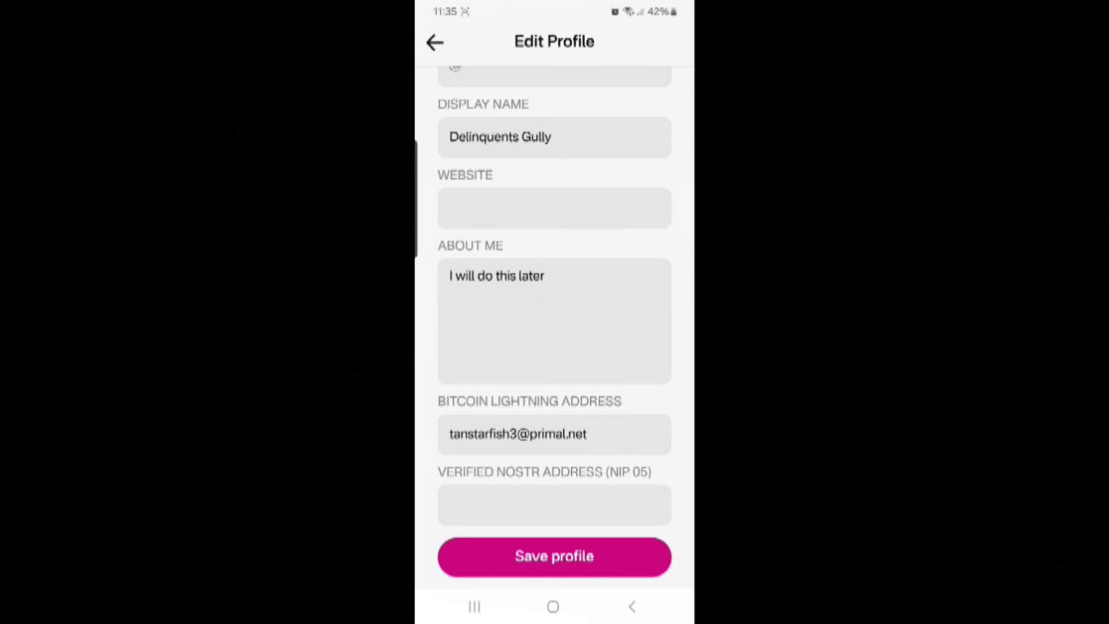
{"action": "left_click", "coordinate": [553, 555]}
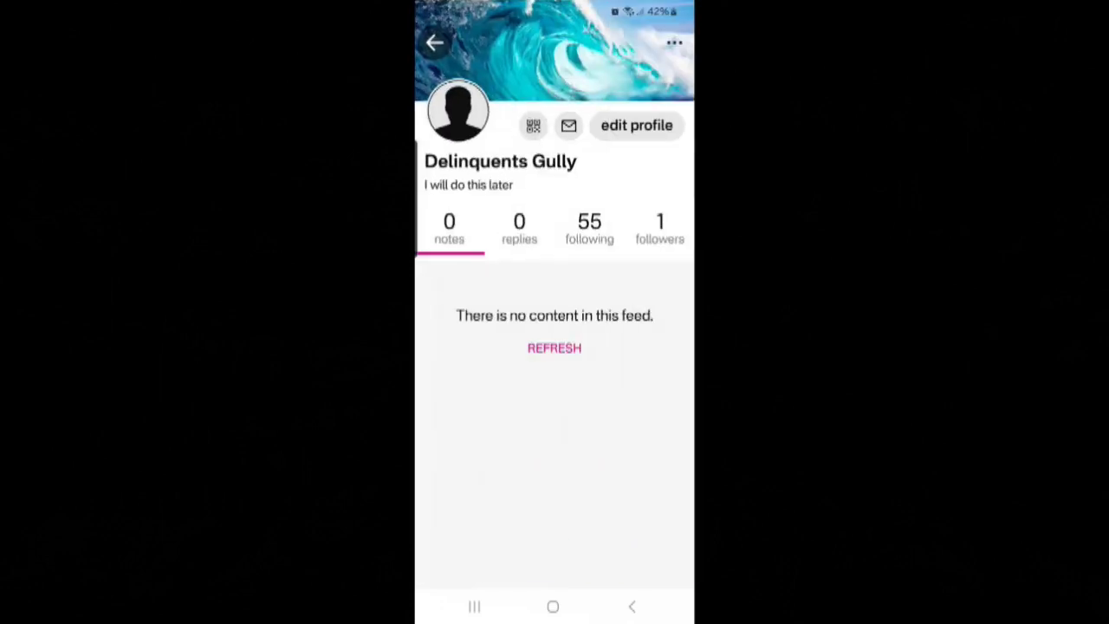
{"action": "left_click", "coordinate": [433, 42]}
{"action": "left_click", "coordinate": [553, 567]}
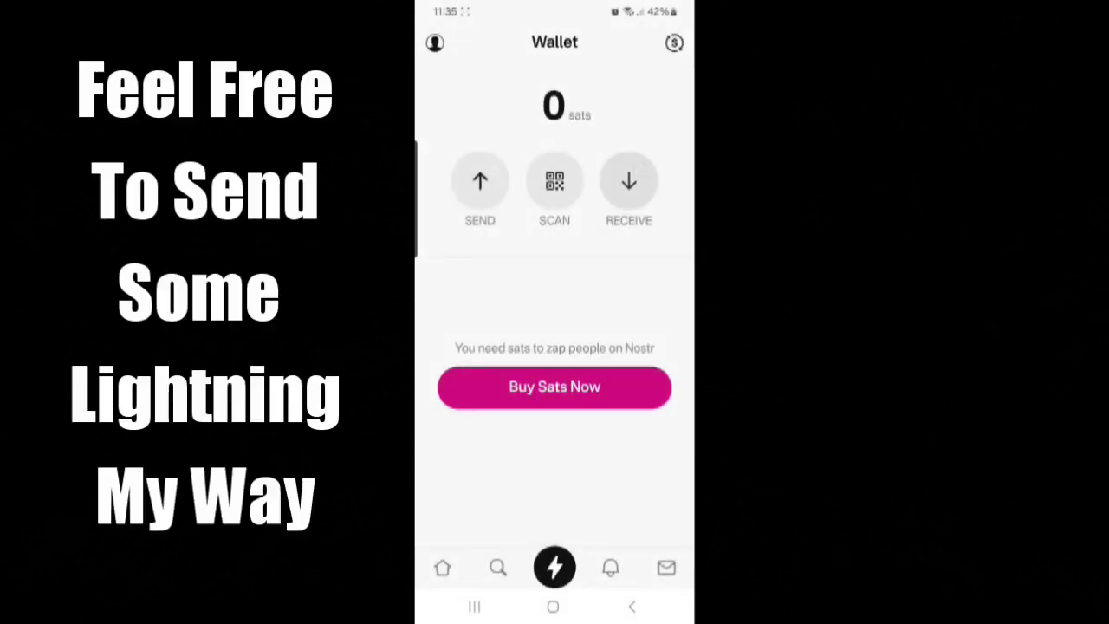
{"action": "left_click", "coordinate": [629, 181]}
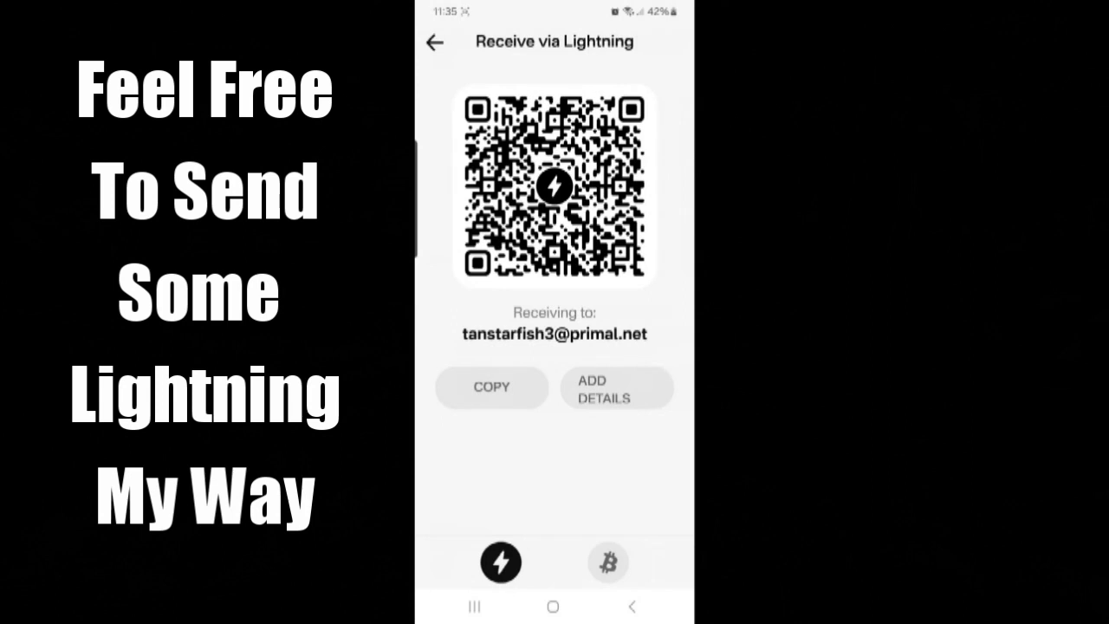
{"action": "left_click", "coordinate": [608, 562]}
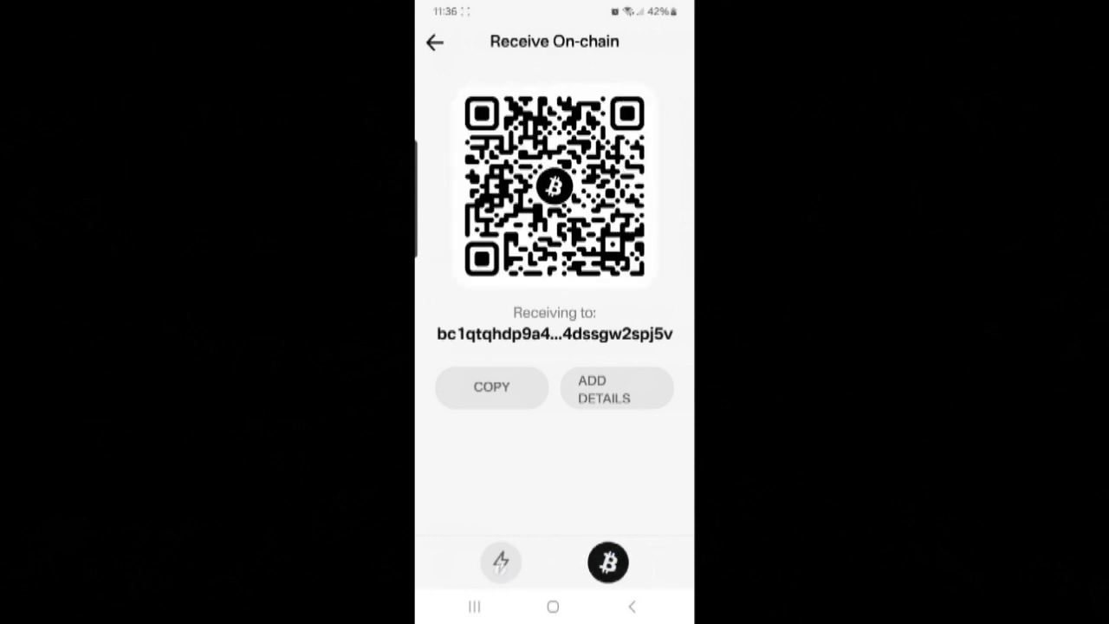
{"action": "left_click", "coordinate": [500, 563]}
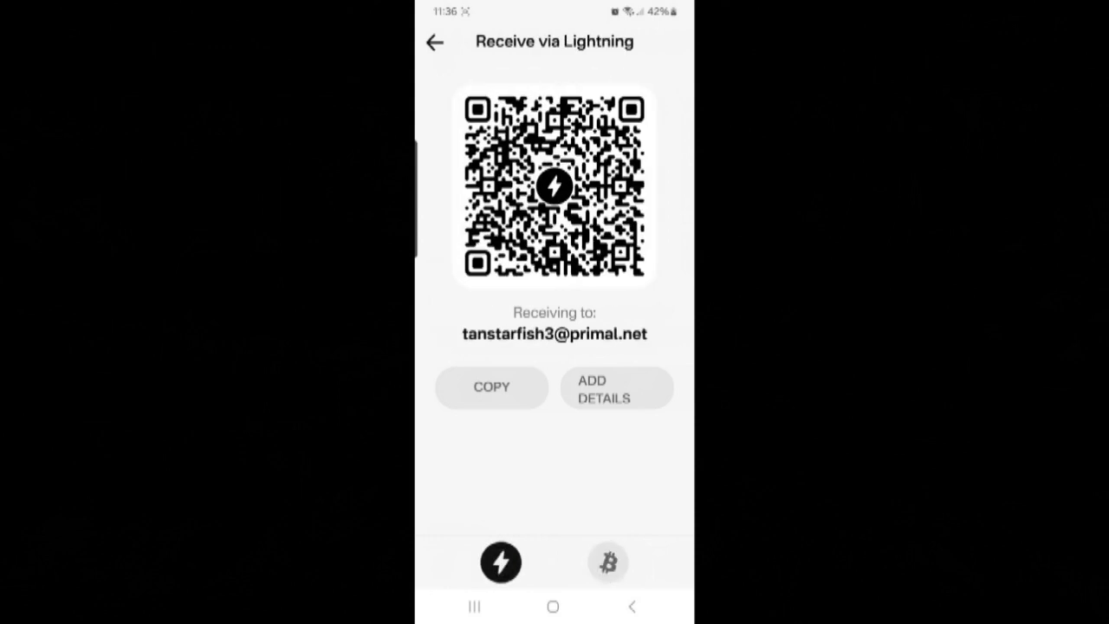
{"action": "left_click", "coordinate": [434, 42]}
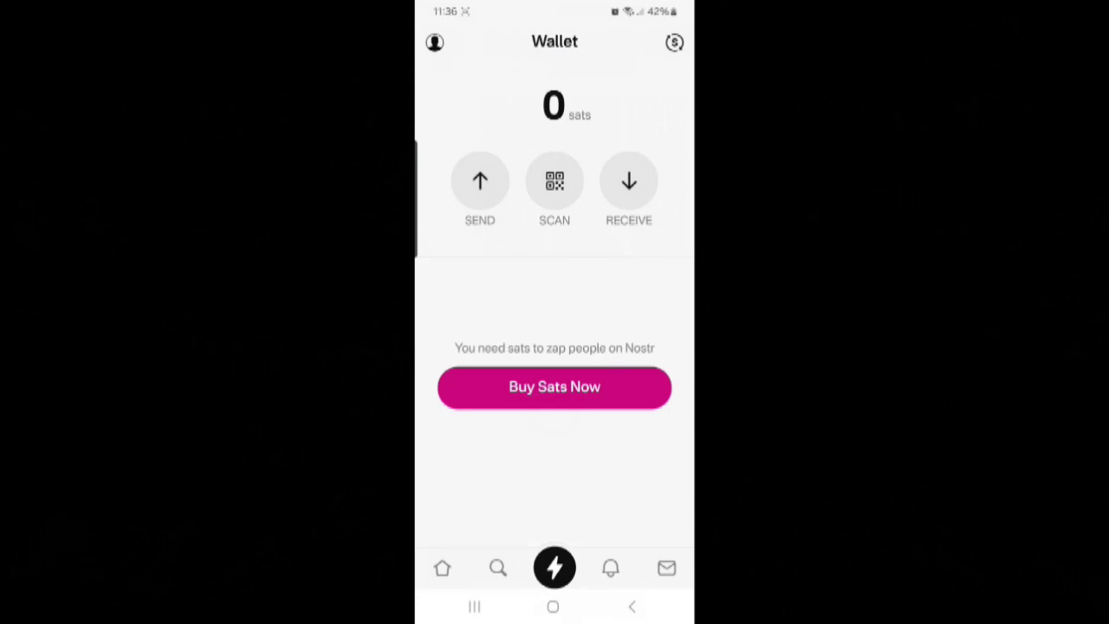
{"action": "left_click", "coordinate": [479, 181]}
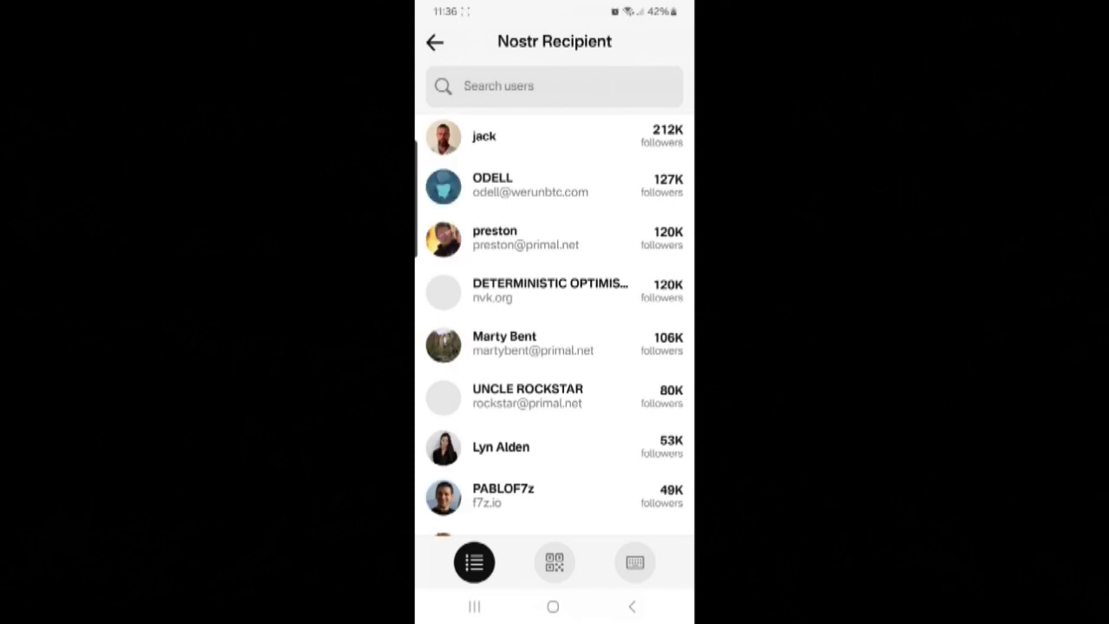
{"action": "left_click", "coordinate": [434, 41]}
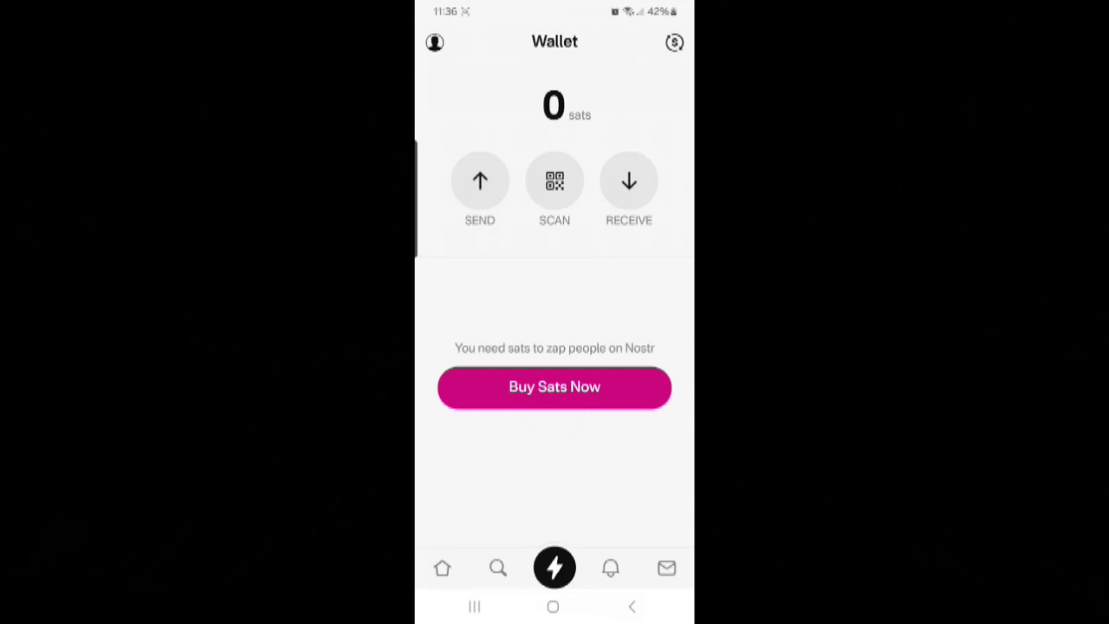
{"action": "left_click", "coordinate": [434, 42]}
Step: Begin a new Primal account with the display name 'My test account'
{"action": "left_click", "coordinate": [465, 185]}
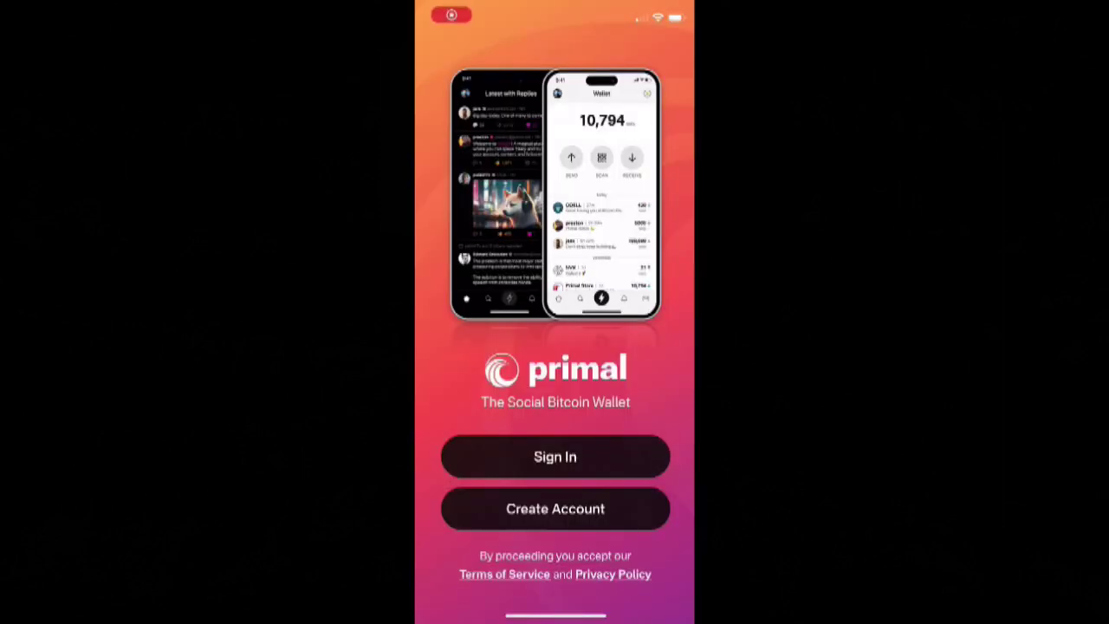
{"action": "left_click", "coordinate": [556, 509]}
{"action": "left_click", "coordinate": [555, 305]}
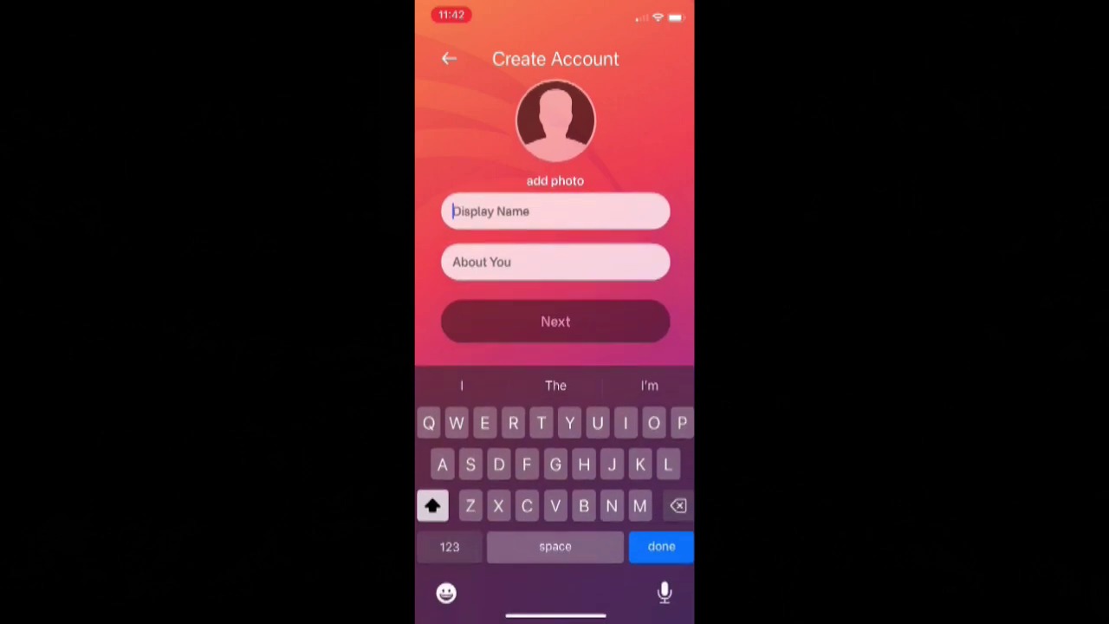
{"action": "type", "text": "M"}
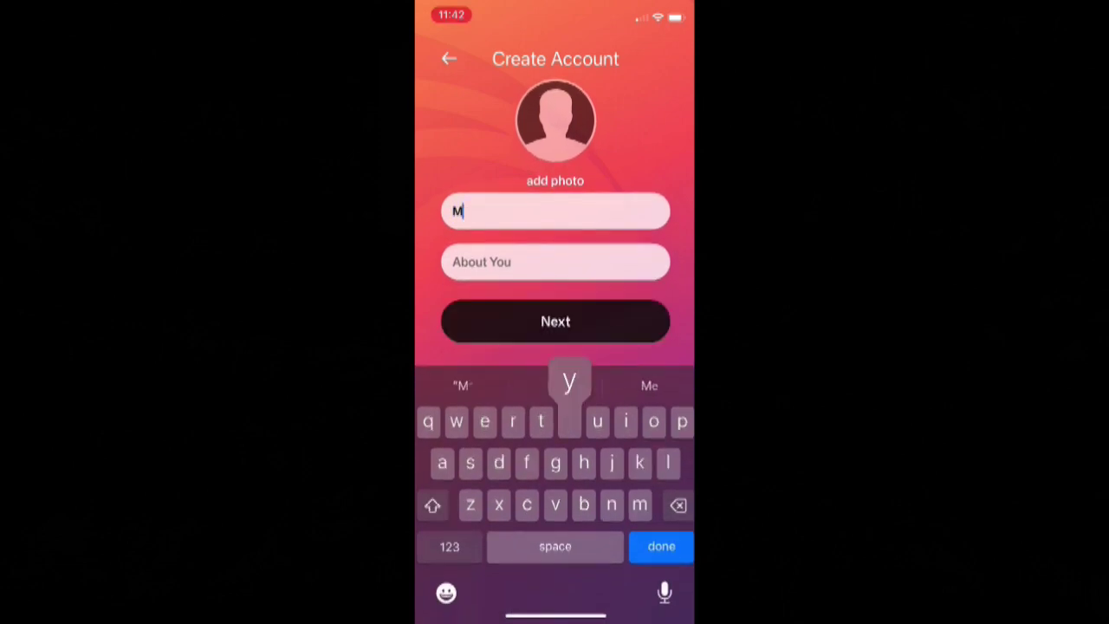
{"action": "type", "text": "y test "}
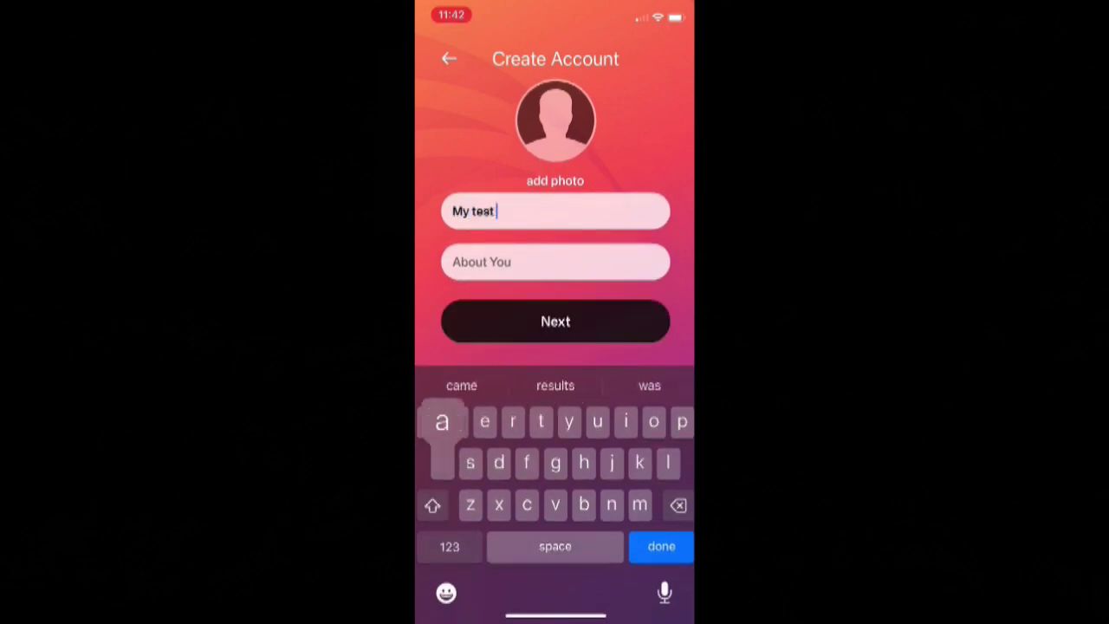
{"action": "type", "text": "accou"}
{"action": "left_click", "coordinate": [556, 385]}
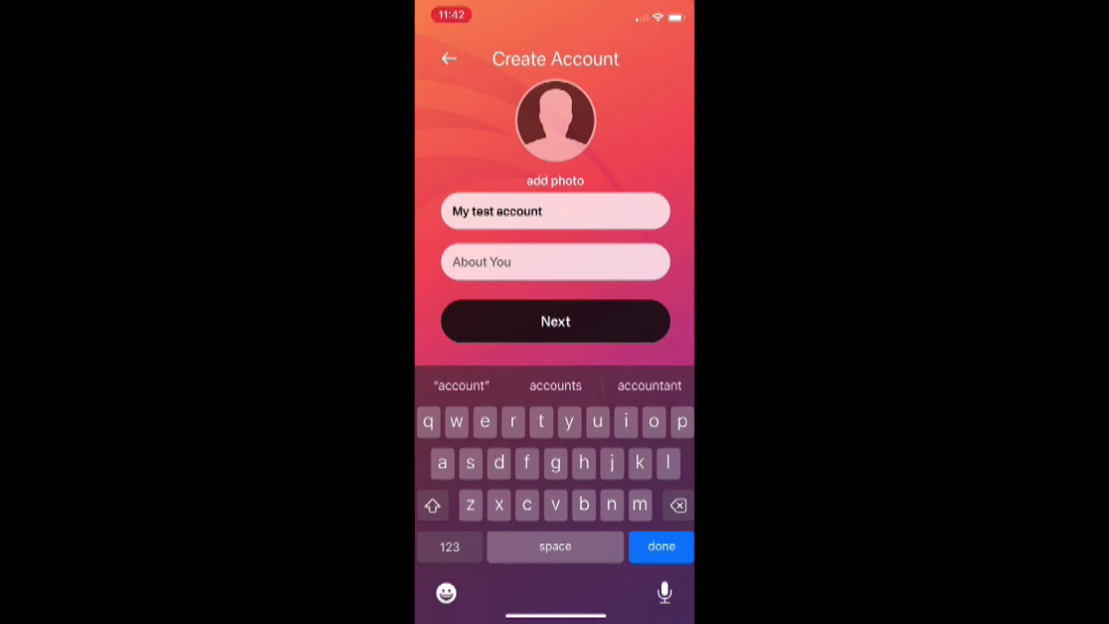
Step: Add the bio 'I will do this later', choose bitcoin, and create the account
{"action": "left_click", "coordinate": [555, 261]}
{"action": "type", "text": "I"}
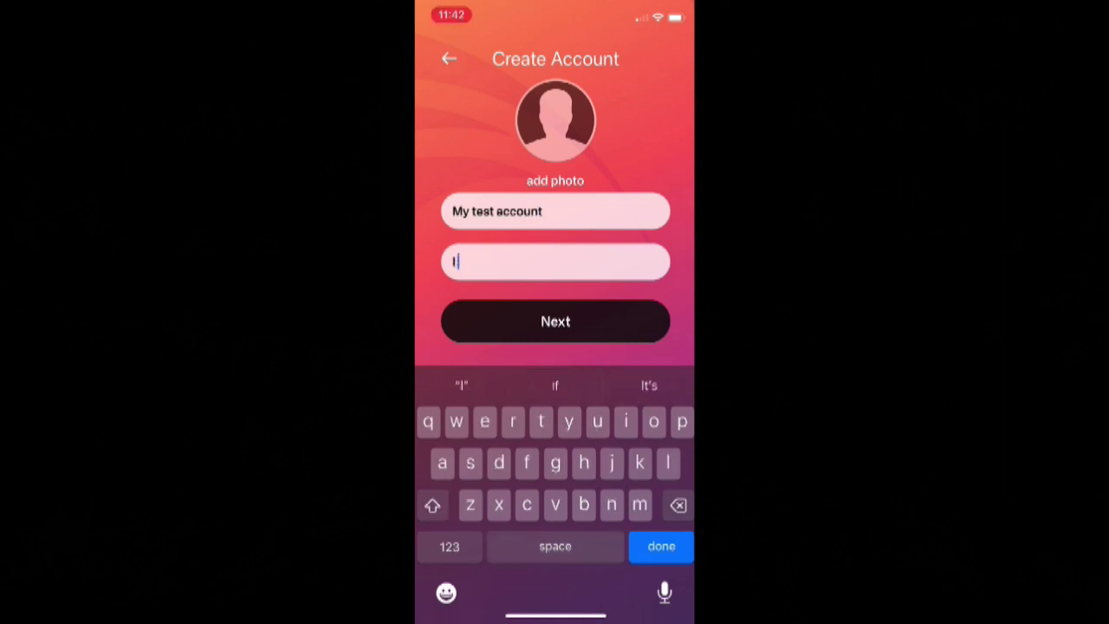
{"action": "type", "text": " will do thi"}
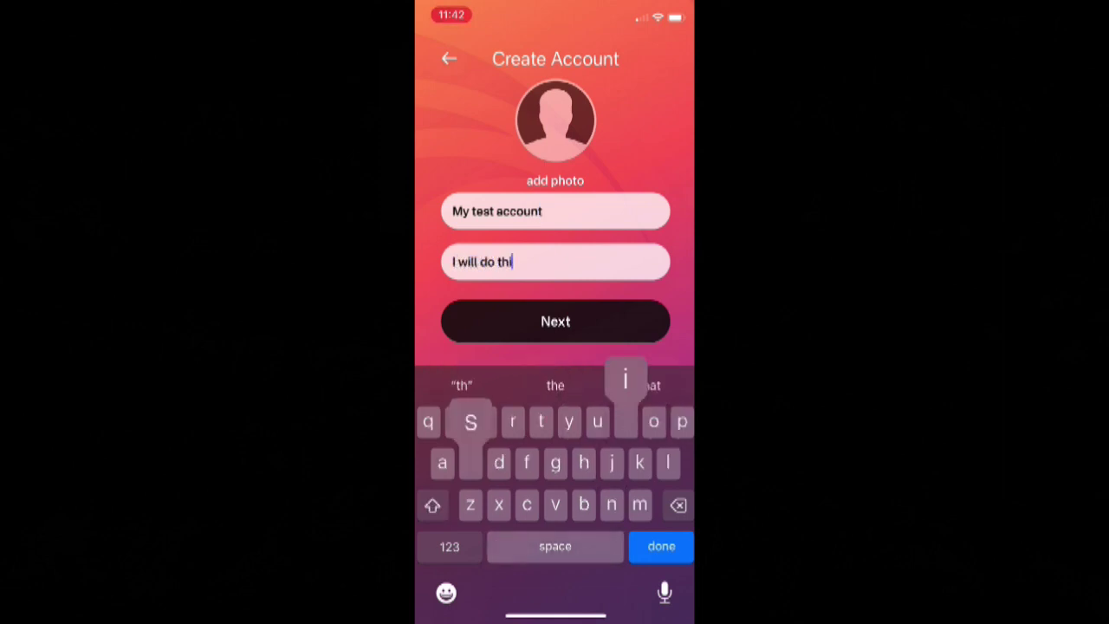
{"action": "type", "text": "s Iter"}
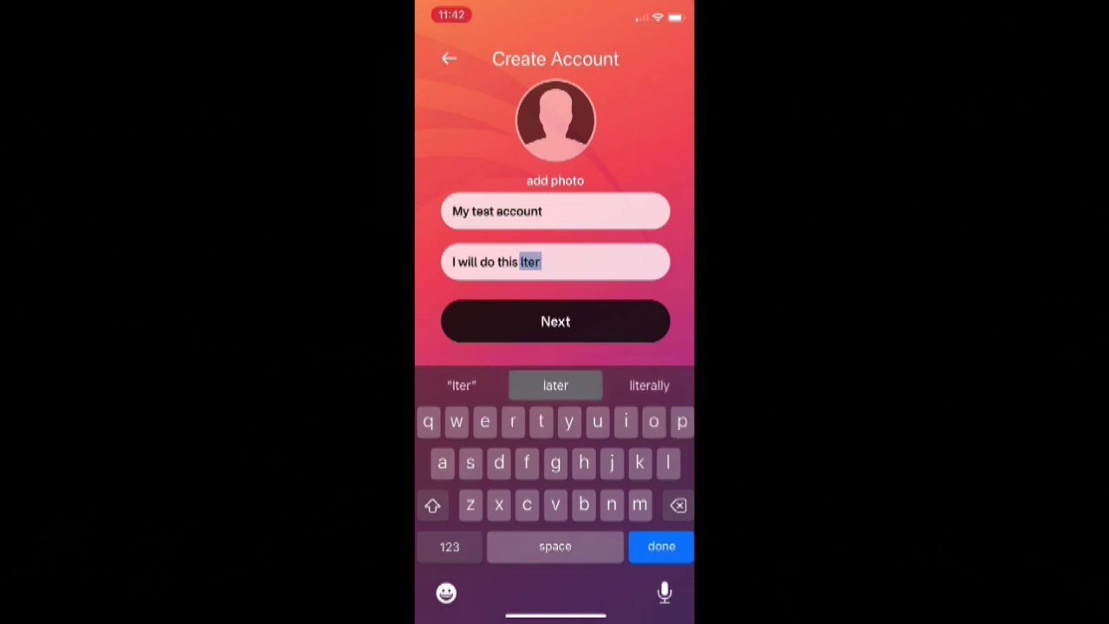
{"action": "left_click", "coordinate": [555, 385]}
{"action": "left_click", "coordinate": [555, 321]}
{"action": "left_click", "coordinate": [541, 174]}
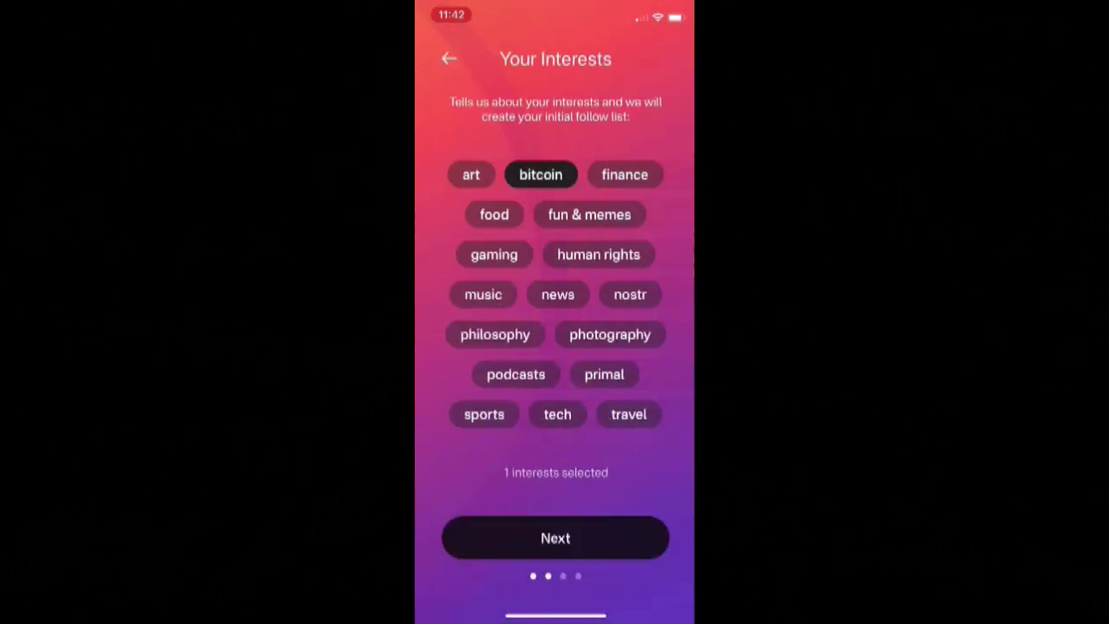
{"action": "left_click", "coordinate": [555, 537]}
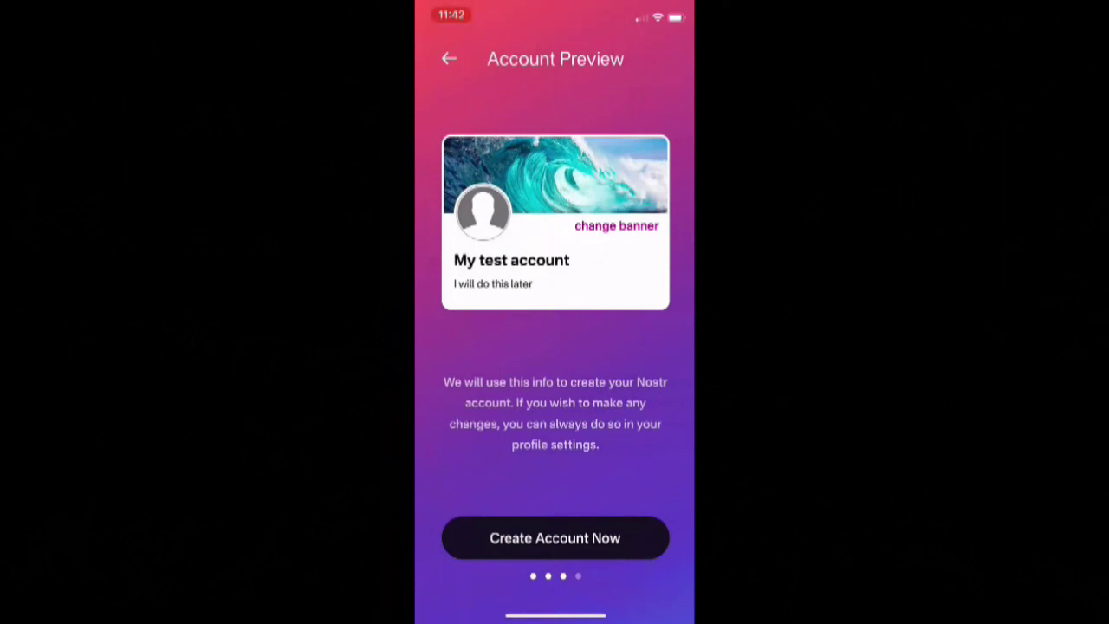
{"action": "left_click", "coordinate": [555, 537]}
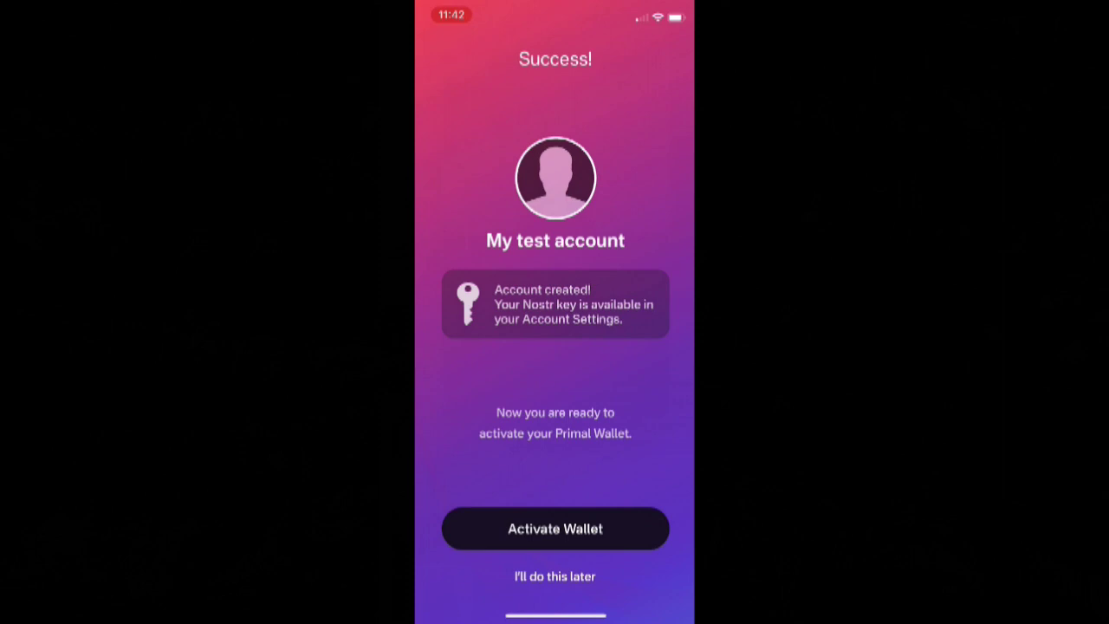
{"action": "left_click", "coordinate": [555, 528]}
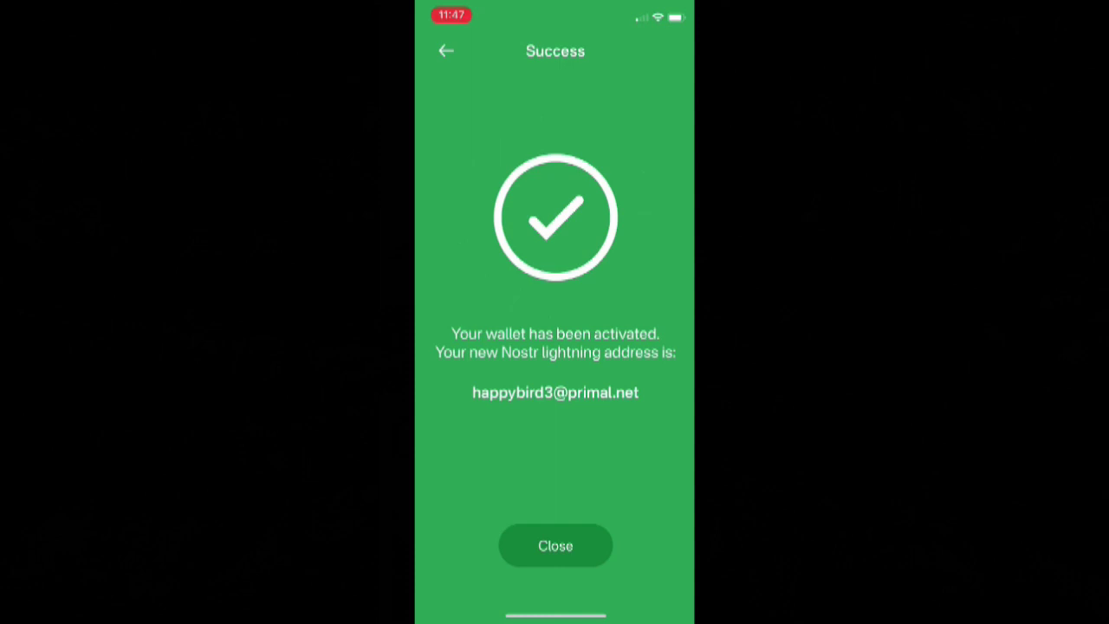
{"action": "left_click", "coordinate": [555, 545]}
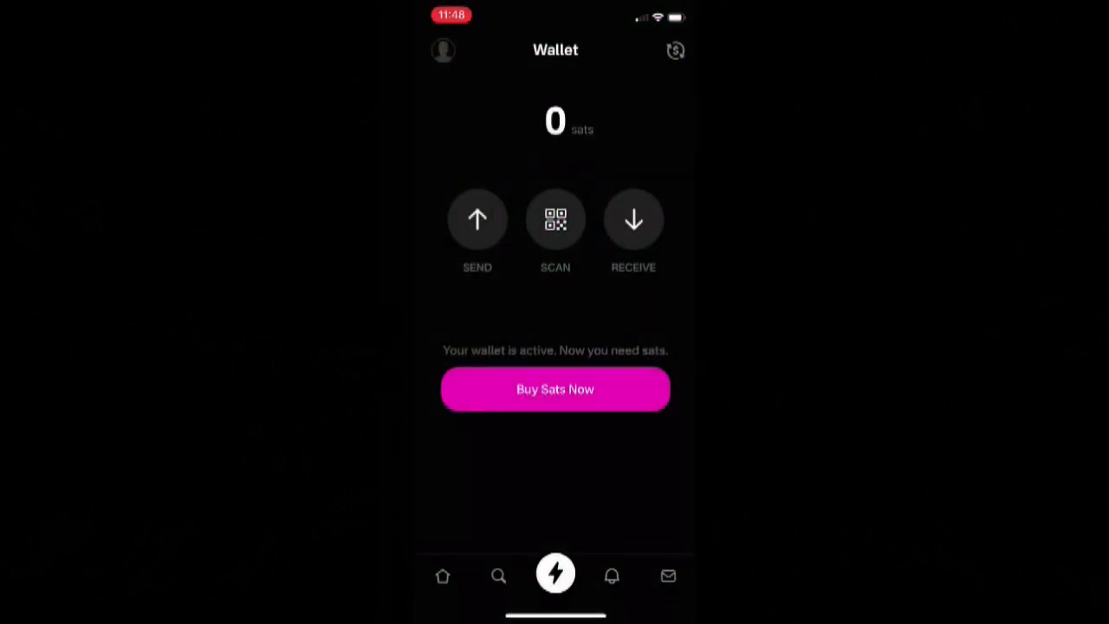
Step: View the wallet's Lightning and bitcoin receiving addresses
{"action": "left_click", "coordinate": [633, 220]}
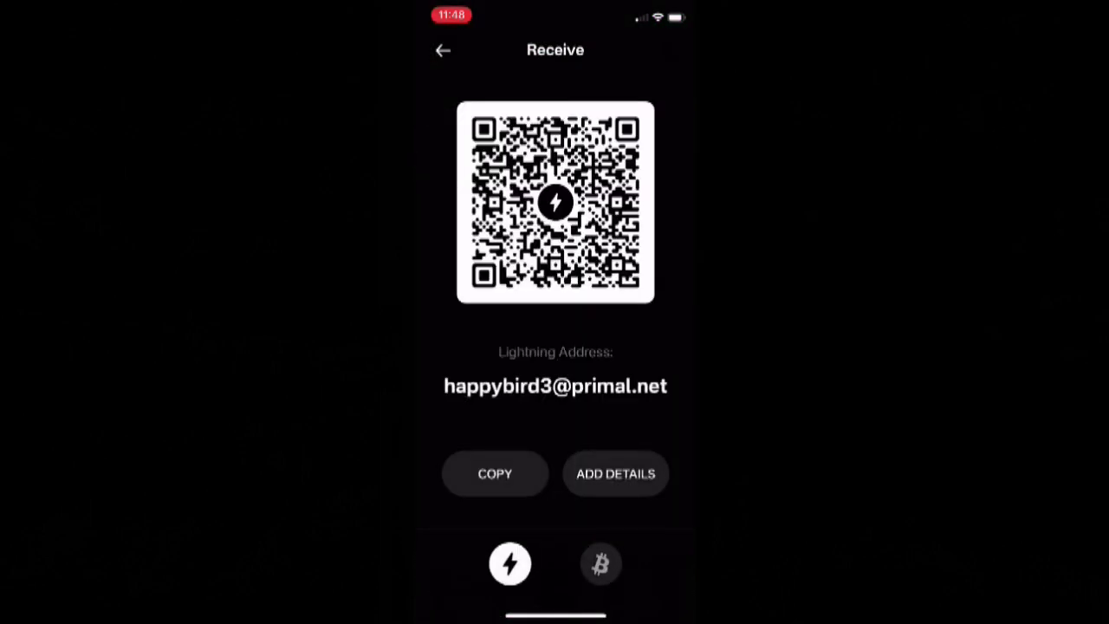
{"action": "left_click", "coordinate": [601, 564]}
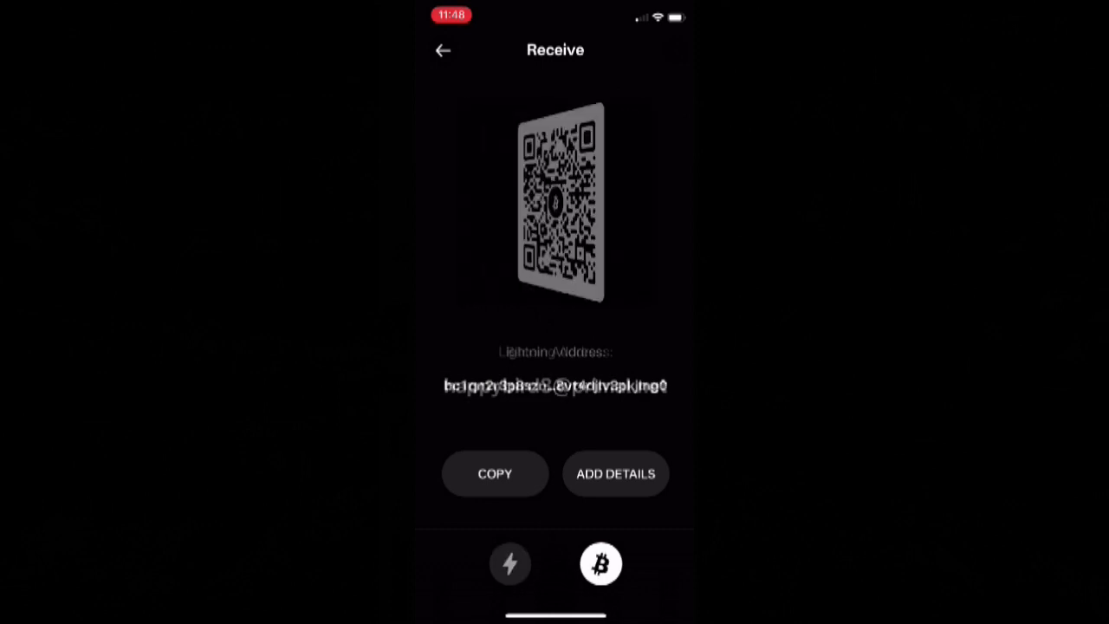
{"action": "left_click", "coordinate": [509, 564]}
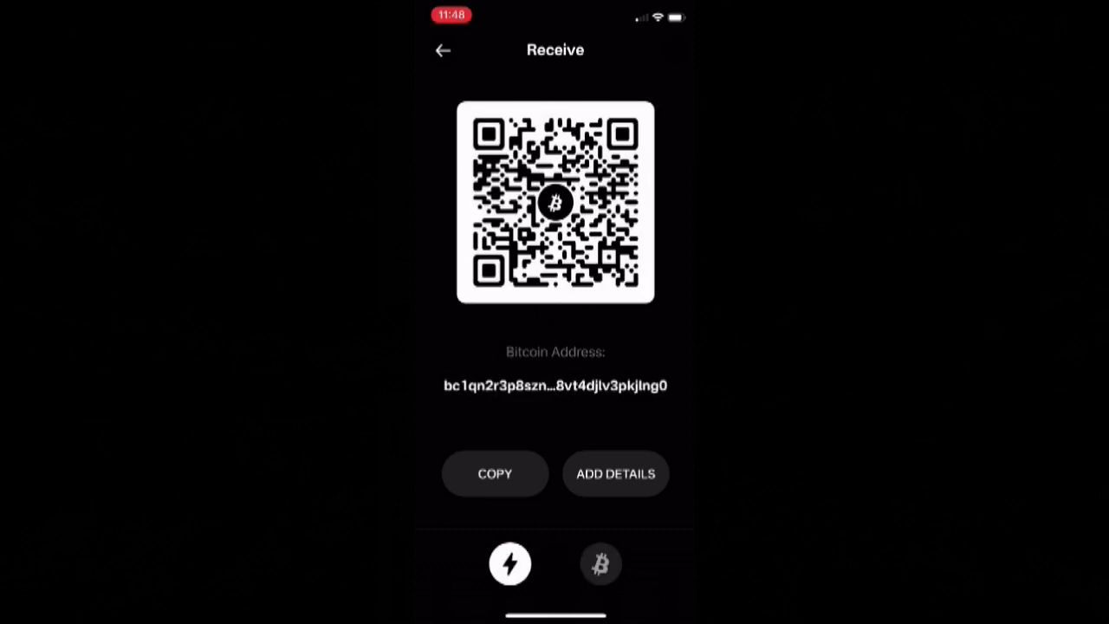
{"action": "left_click", "coordinate": [443, 51]}
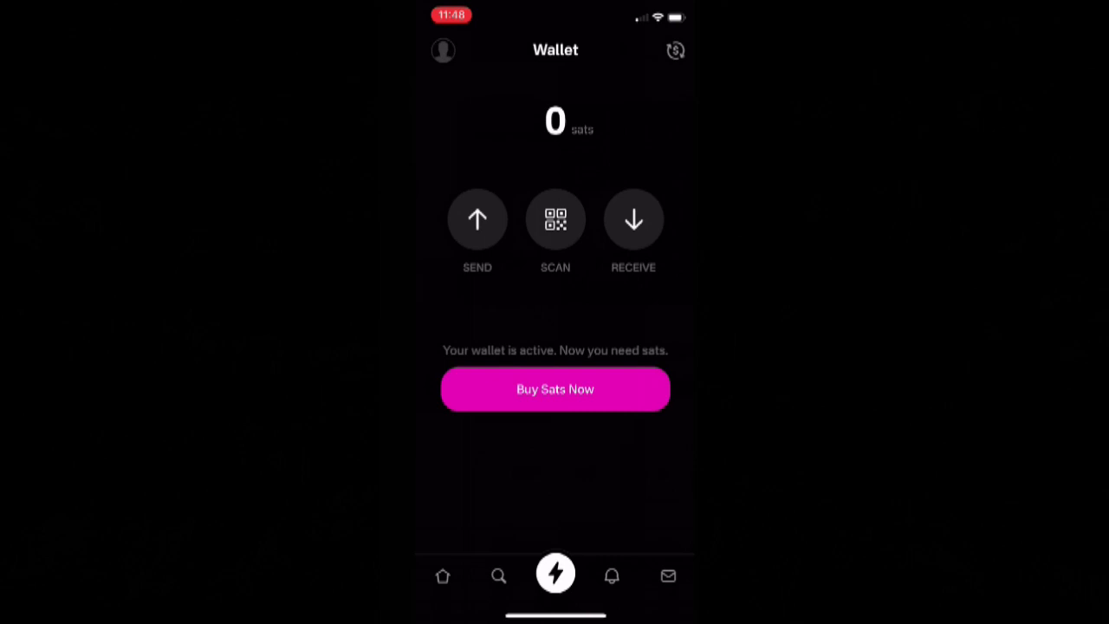
Step: Browse the send-to-Nostr-user recipient list, then return to the Latest feed
{"action": "left_click", "coordinate": [467, 220]}
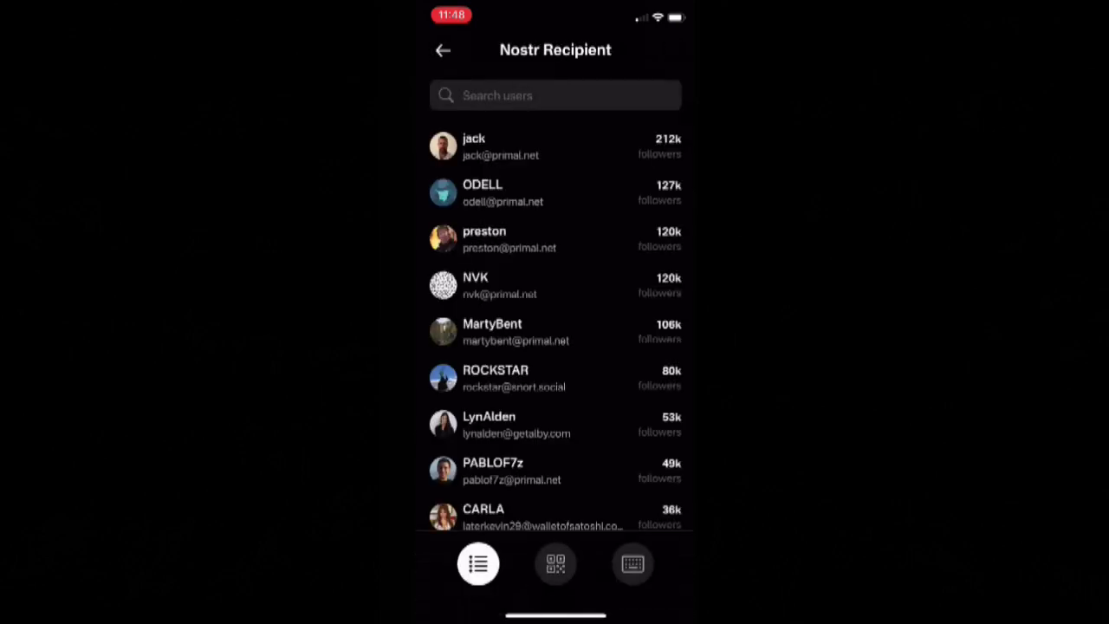
{"action": "left_click", "coordinate": [443, 50]}
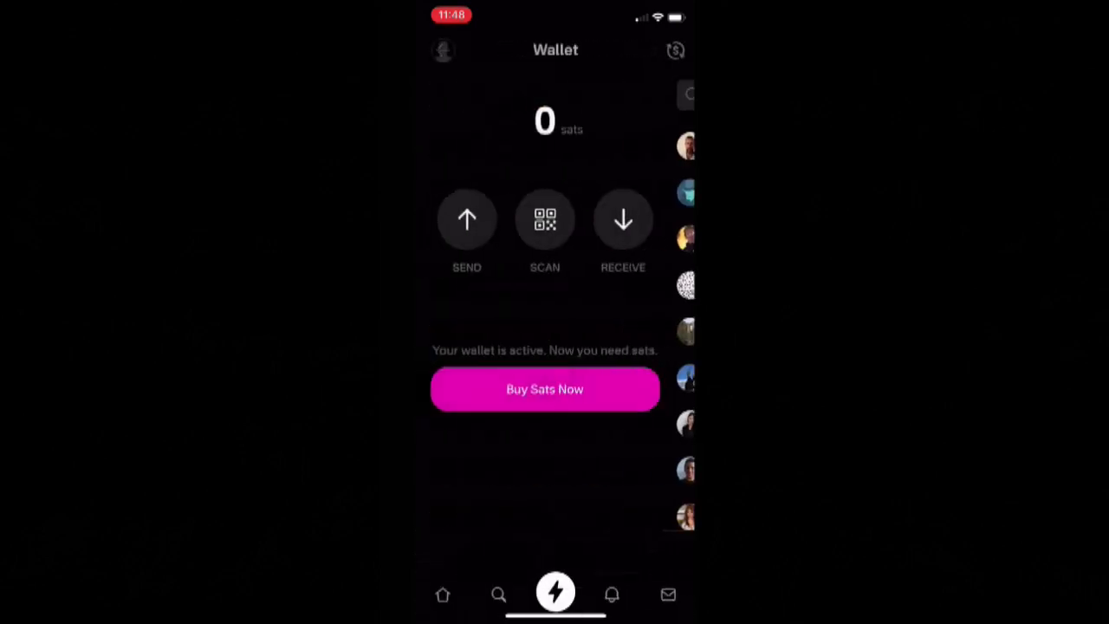
{"action": "left_click", "coordinate": [443, 576]}
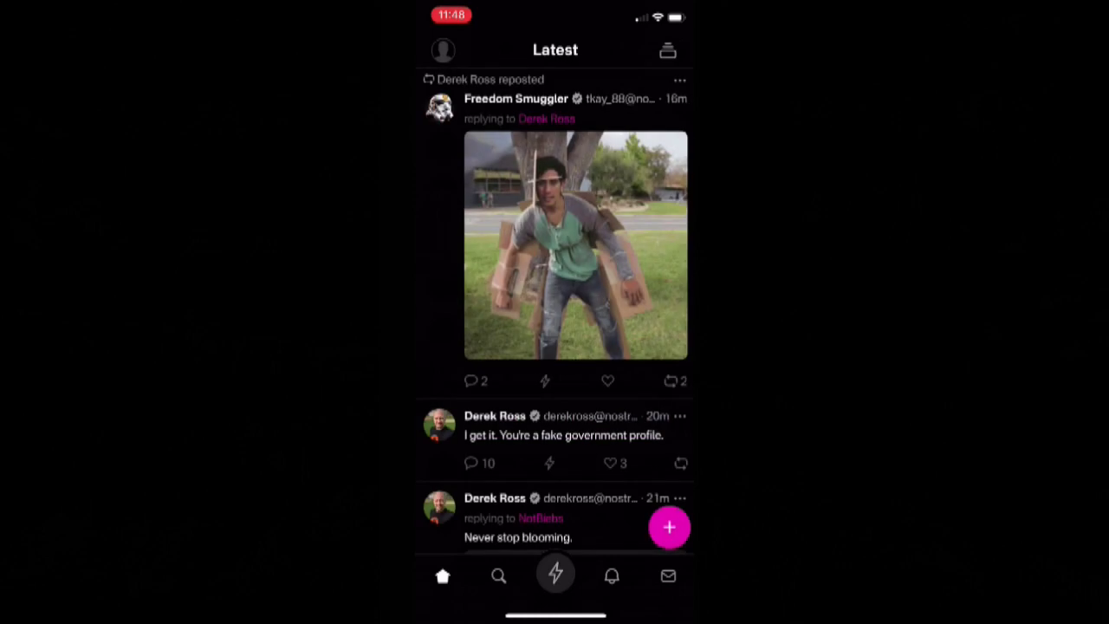
Step: Open Settings and view the second account's public and private keys
{"action": "left_click", "coordinate": [443, 50]}
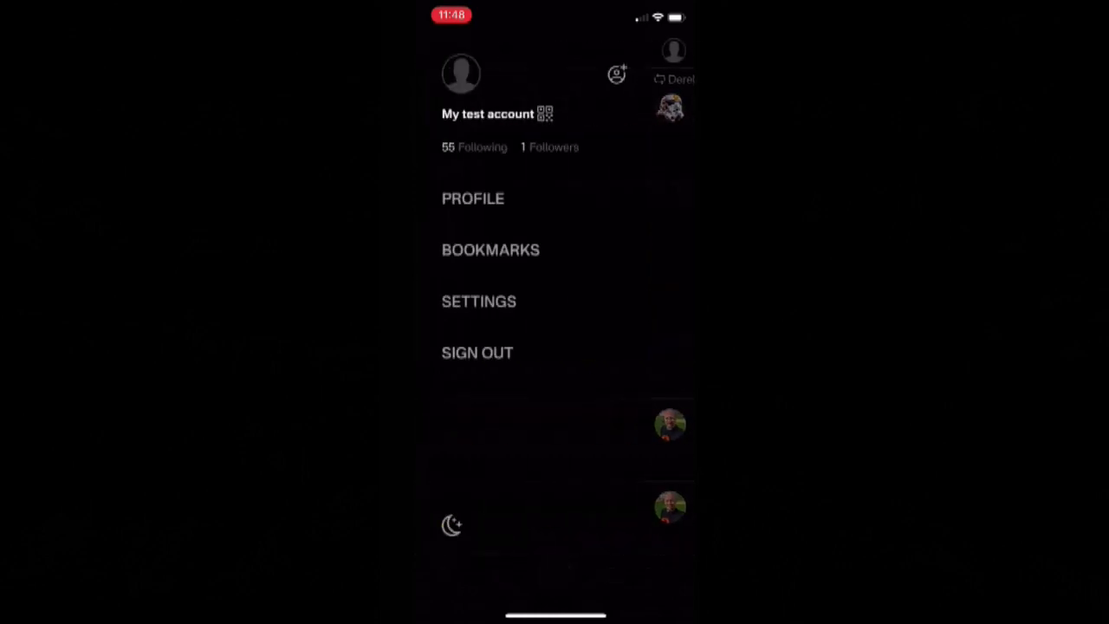
{"action": "left_click", "coordinate": [479, 302]}
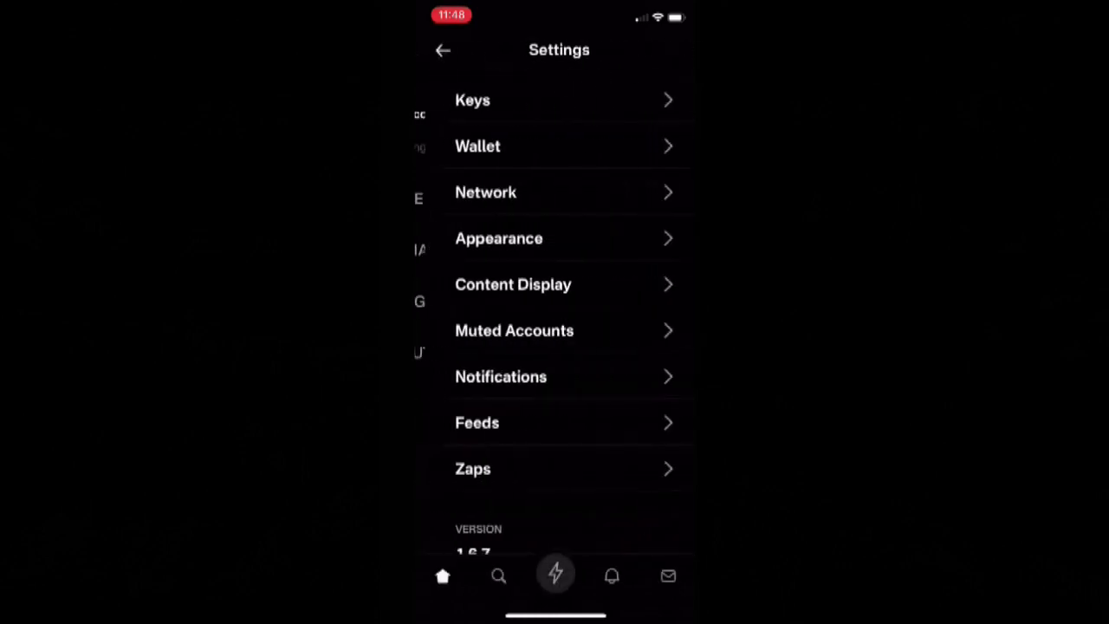
{"action": "left_click", "coordinate": [554, 99]}
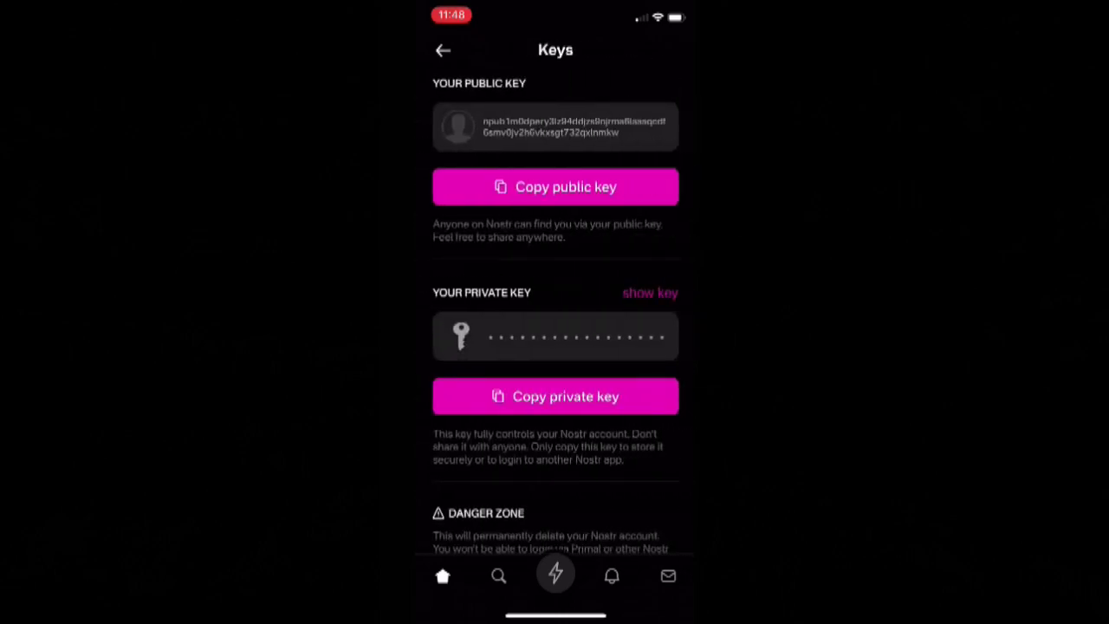
{"action": "left_click", "coordinate": [443, 50]}
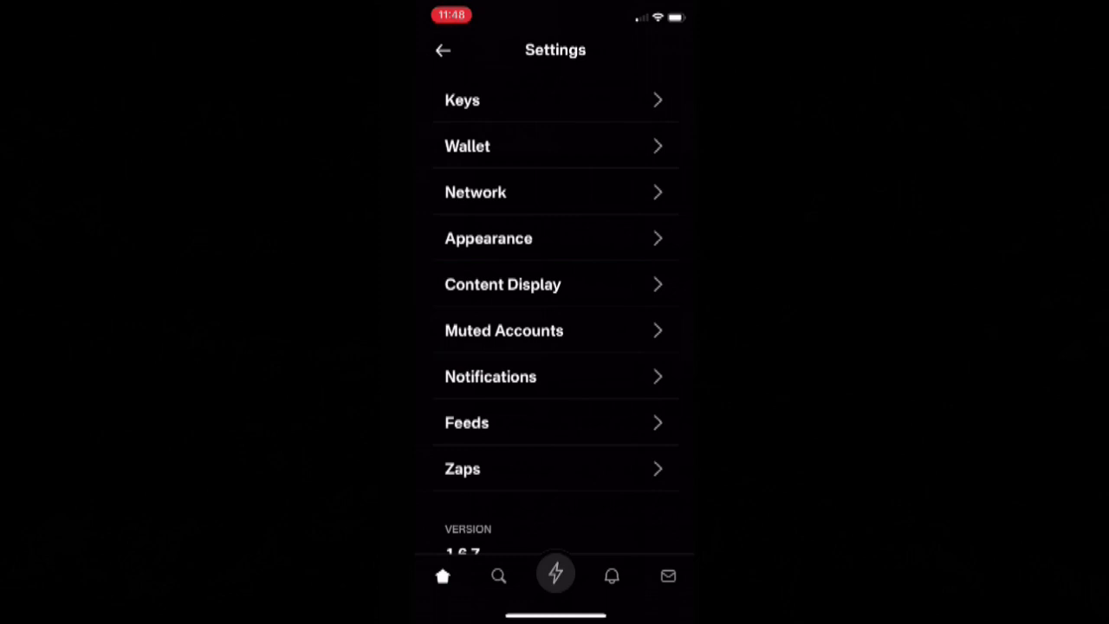
Step: View the Appearance options, return to the feed, and reopen the account menu
{"action": "left_click", "coordinate": [555, 238]}
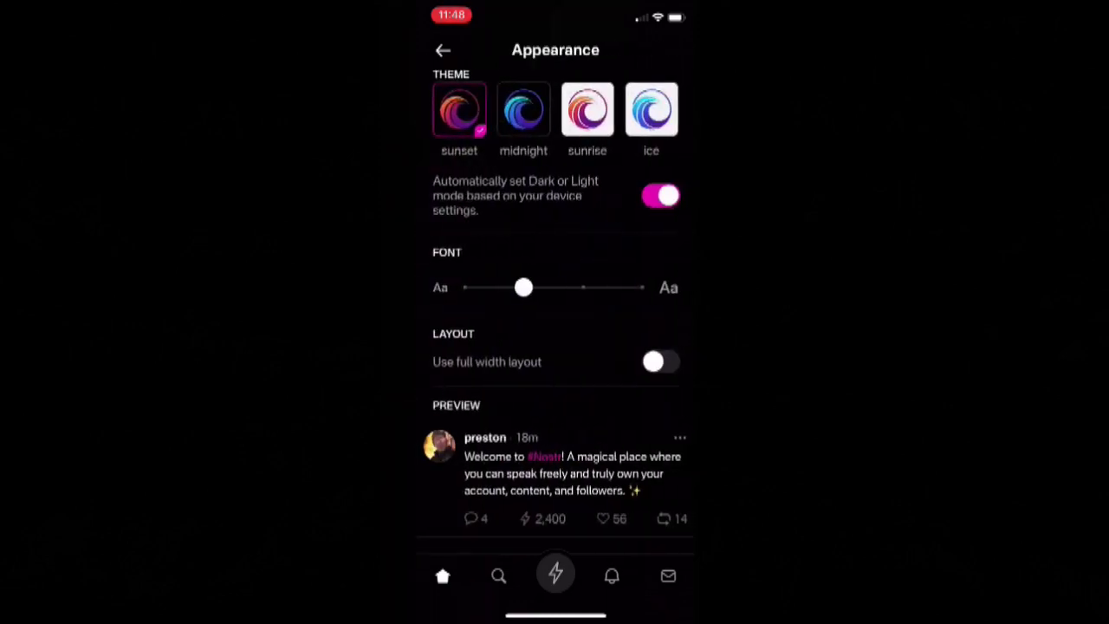
{"action": "left_click", "coordinate": [442, 50]}
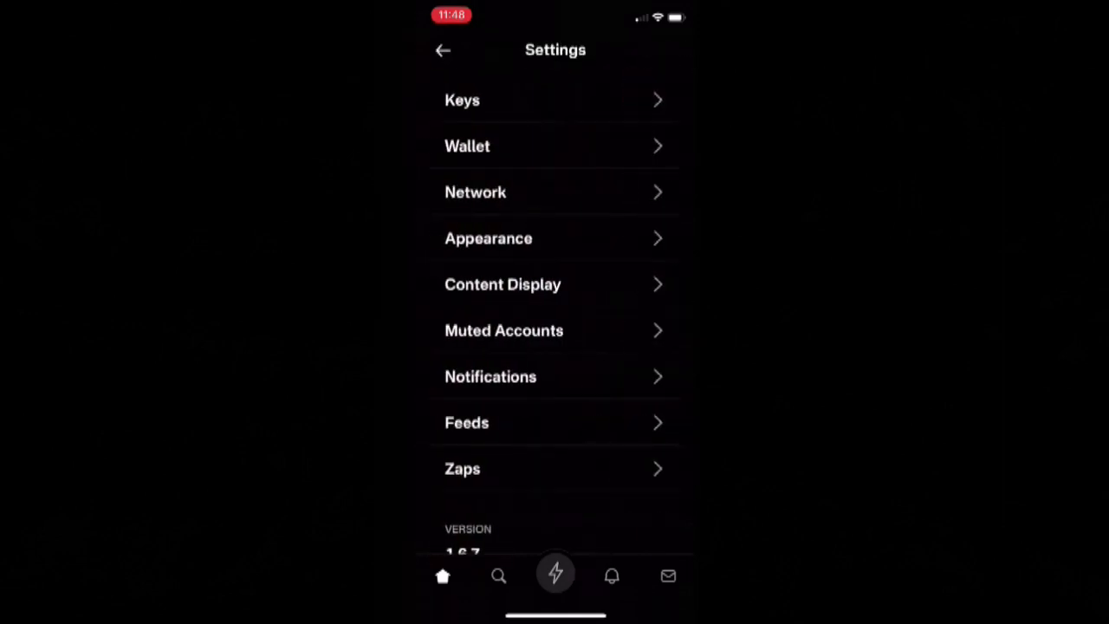
{"action": "left_click", "coordinate": [442, 50]}
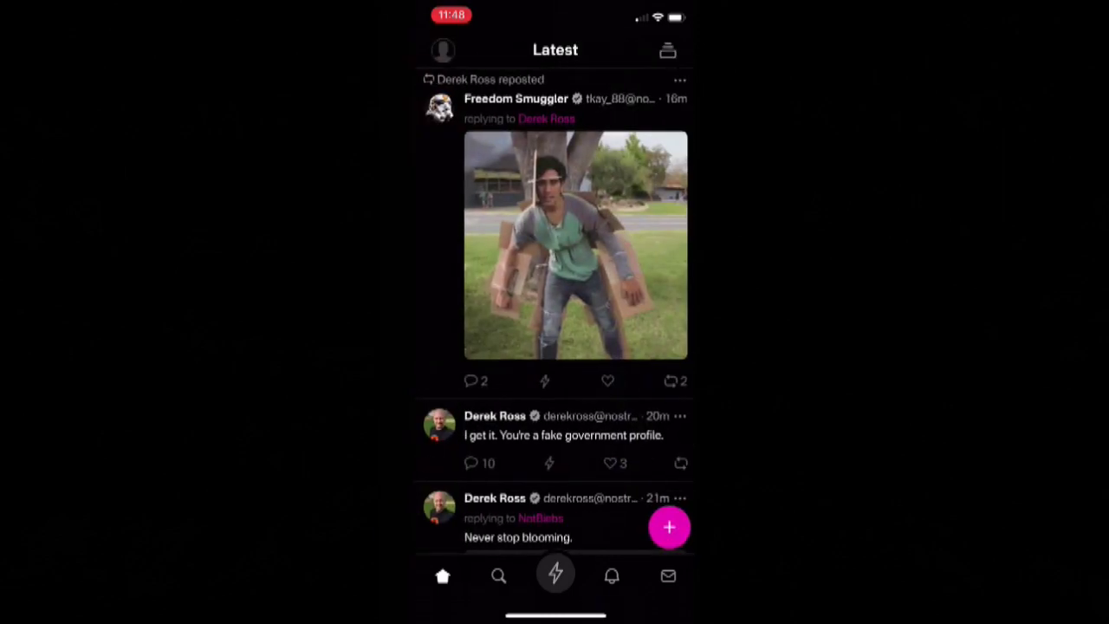
{"action": "left_click", "coordinate": [443, 50]}
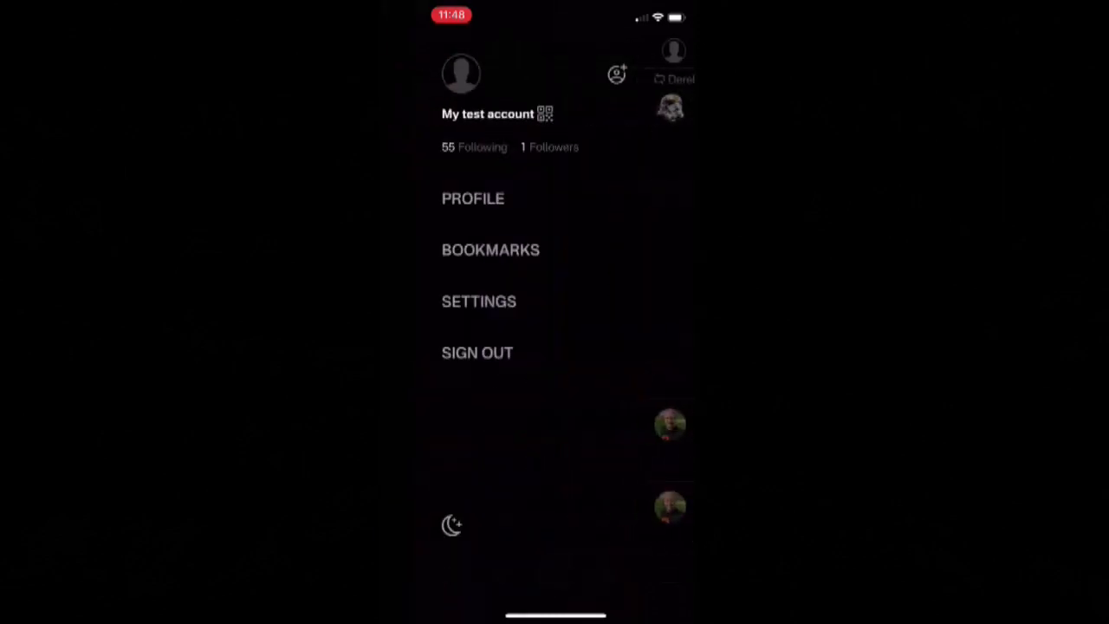